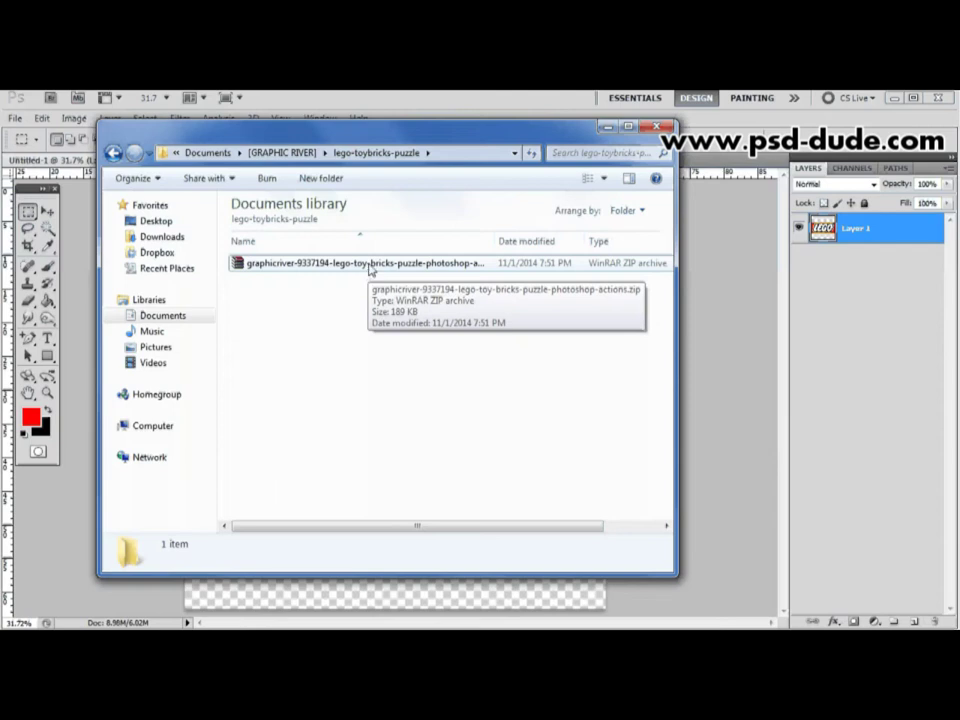
Bring up the context menu for the lego-toy-bricks-puzzle-photoshop-actions.zip archive
{"action": "right_click", "coordinate": [369, 266]}
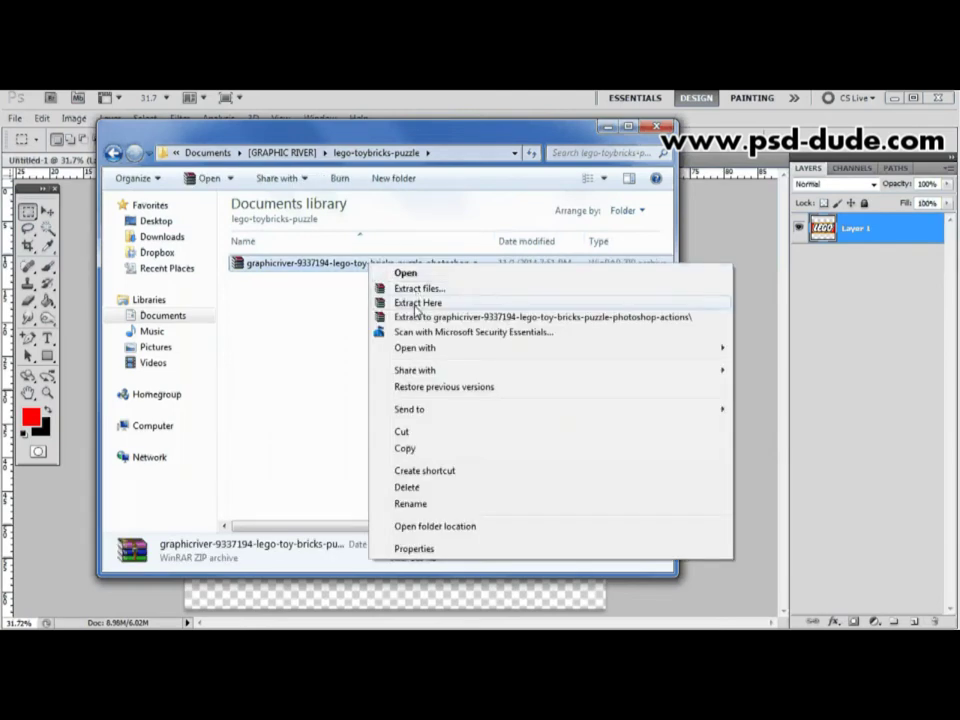
Extract the zip into the folder and inspect help.pdf and toybricks.pat
{"action": "left_click", "coordinate": [416, 304]}
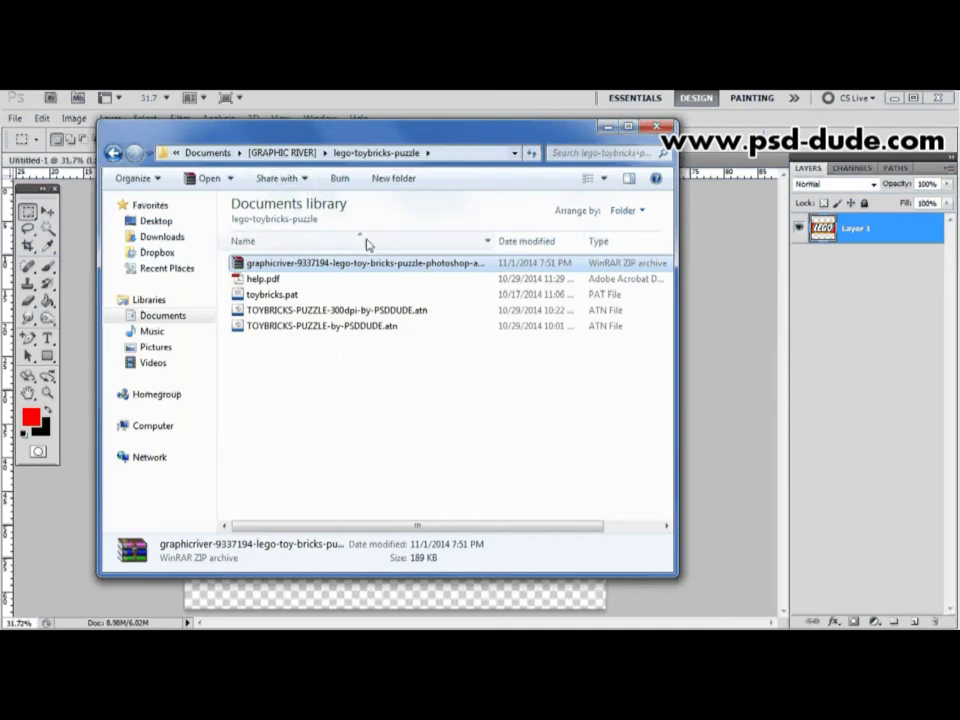
{"action": "left_click", "coordinate": [322, 280]}
{"action": "left_click", "coordinate": [321, 295]}
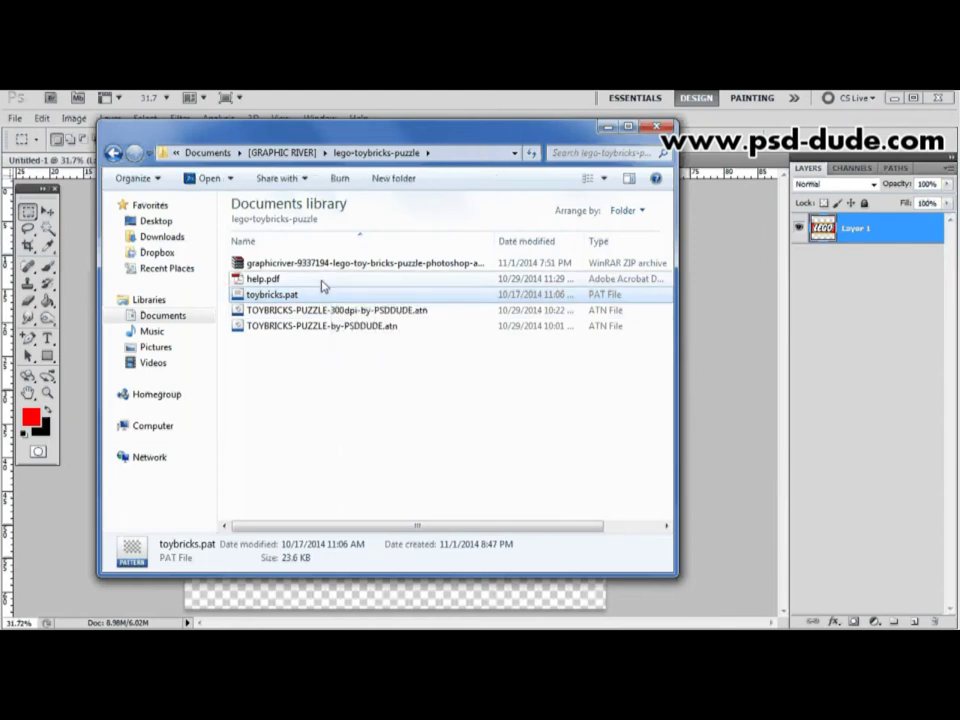
{"action": "left_click", "coordinate": [322, 282]}
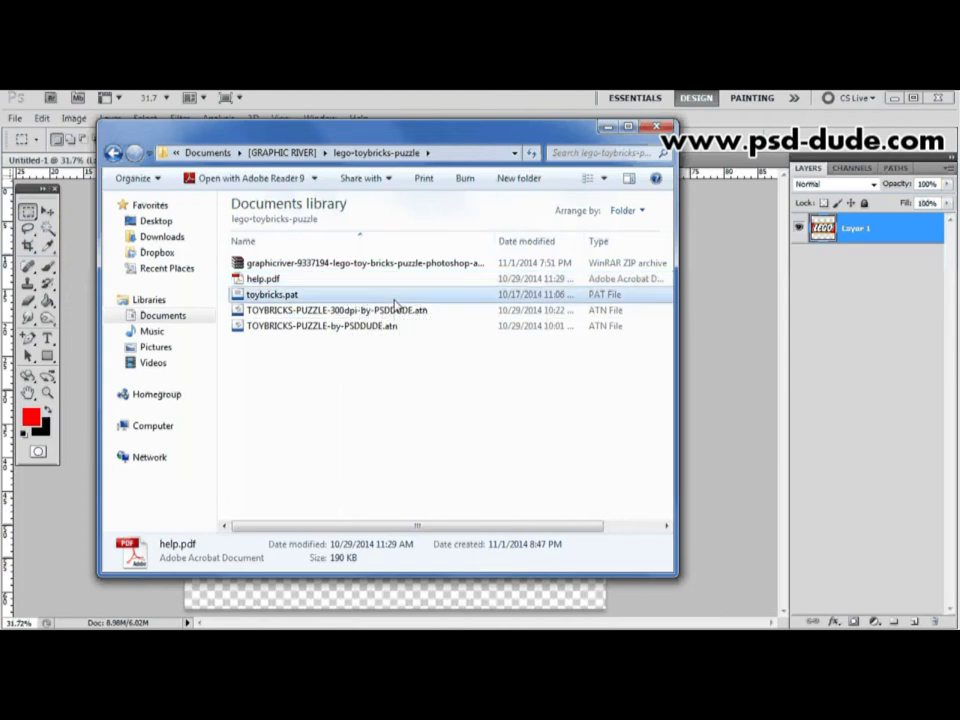
{"action": "left_click", "coordinate": [276, 294]}
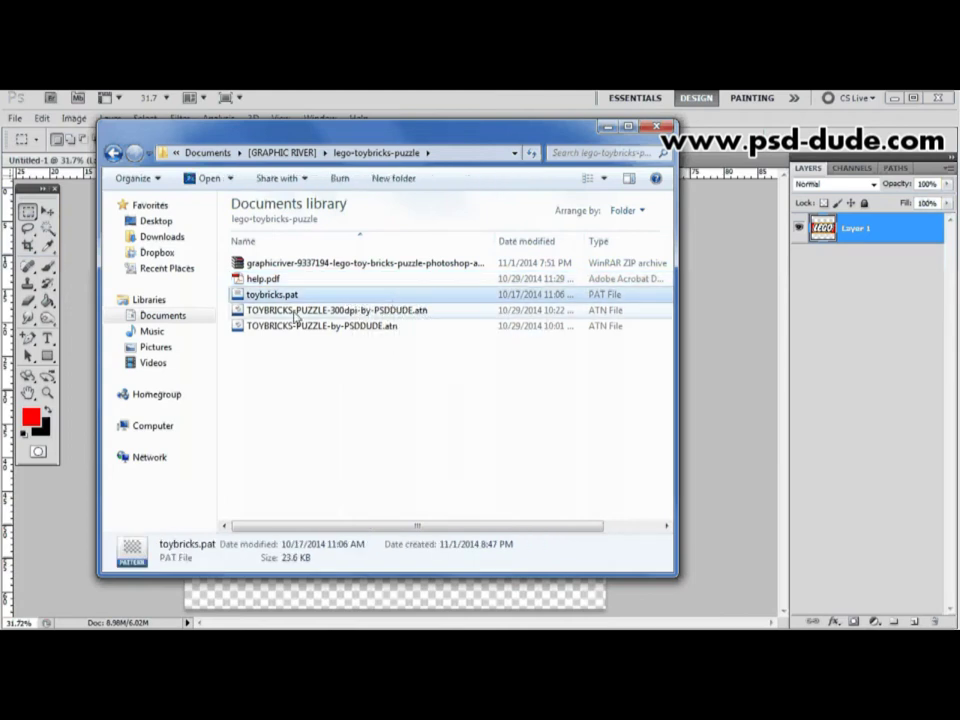
Check the 300dpi and TOYBRICKS-PUZZLE-by-PSDDUDE.atn action files, then close the folder window
{"action": "left_click", "coordinate": [404, 318]}
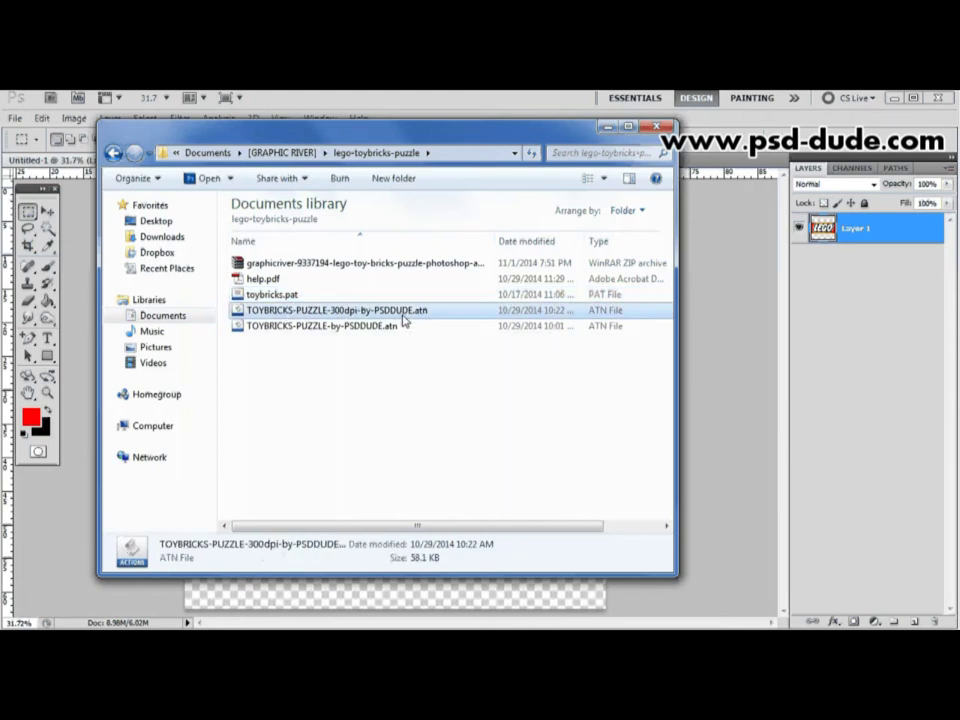
{"action": "left_click", "coordinate": [392, 333]}
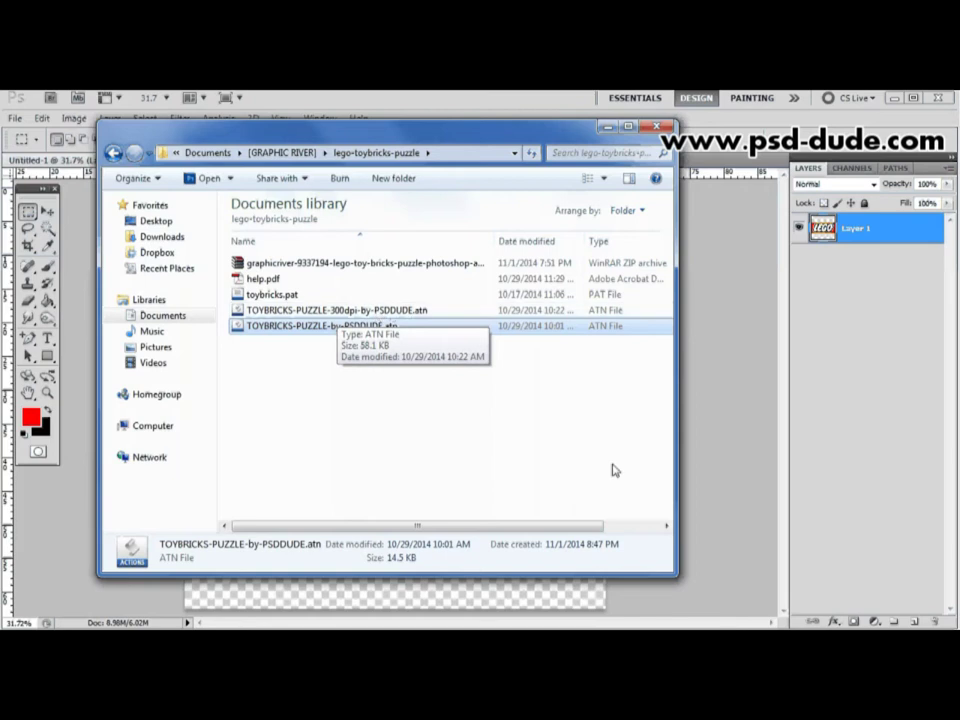
{"action": "left_click", "coordinate": [469, 414]}
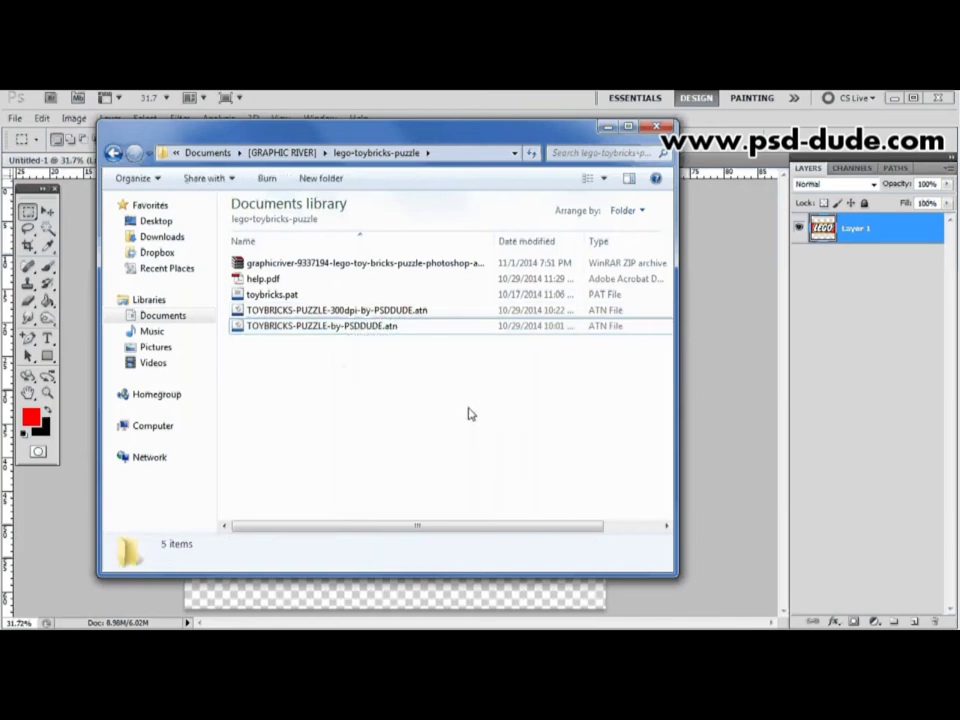
{"action": "left_click", "coordinate": [378, 332]}
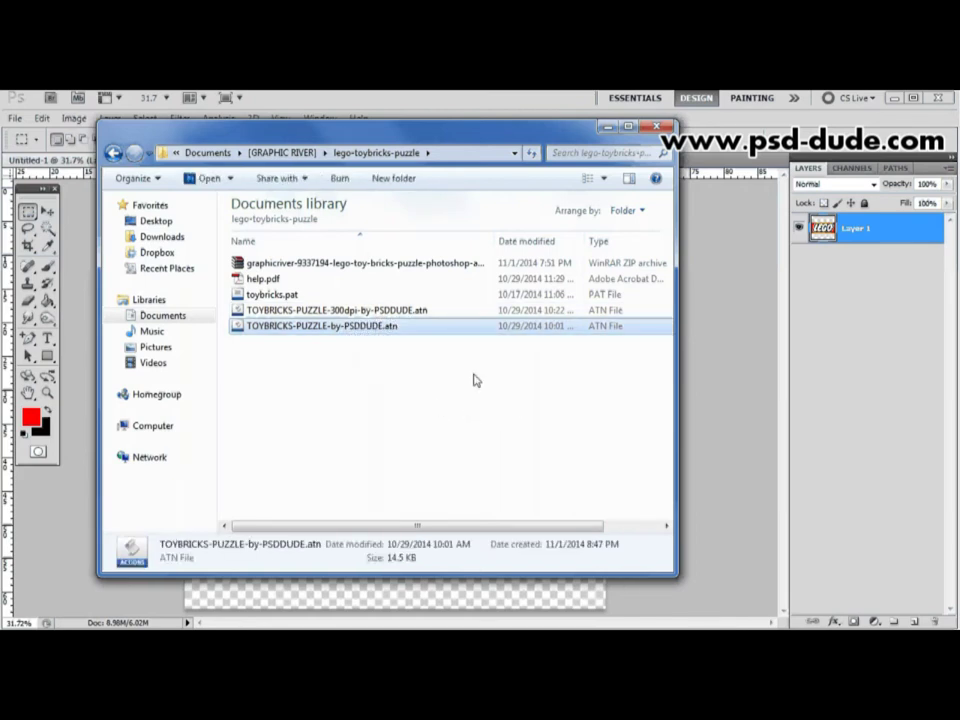
{"action": "left_click", "coordinate": [660, 127]}
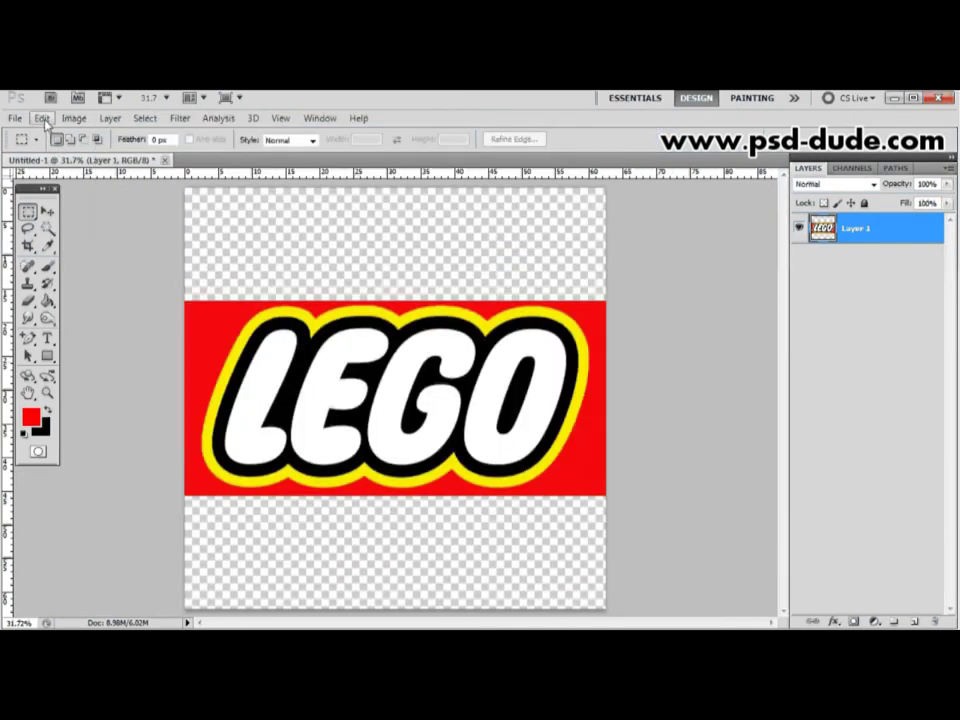
Load toybricks.pat into the Patterns presets through Edit > Preset Manager
{"action": "left_click", "coordinate": [43, 119]}
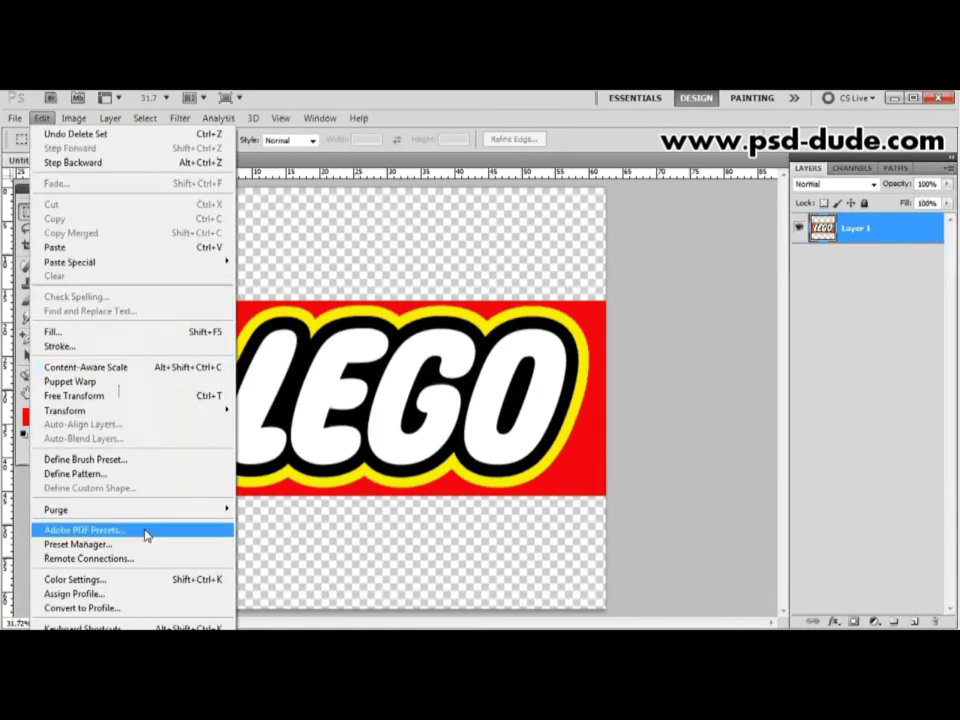
{"action": "left_click", "coordinate": [136, 547]}
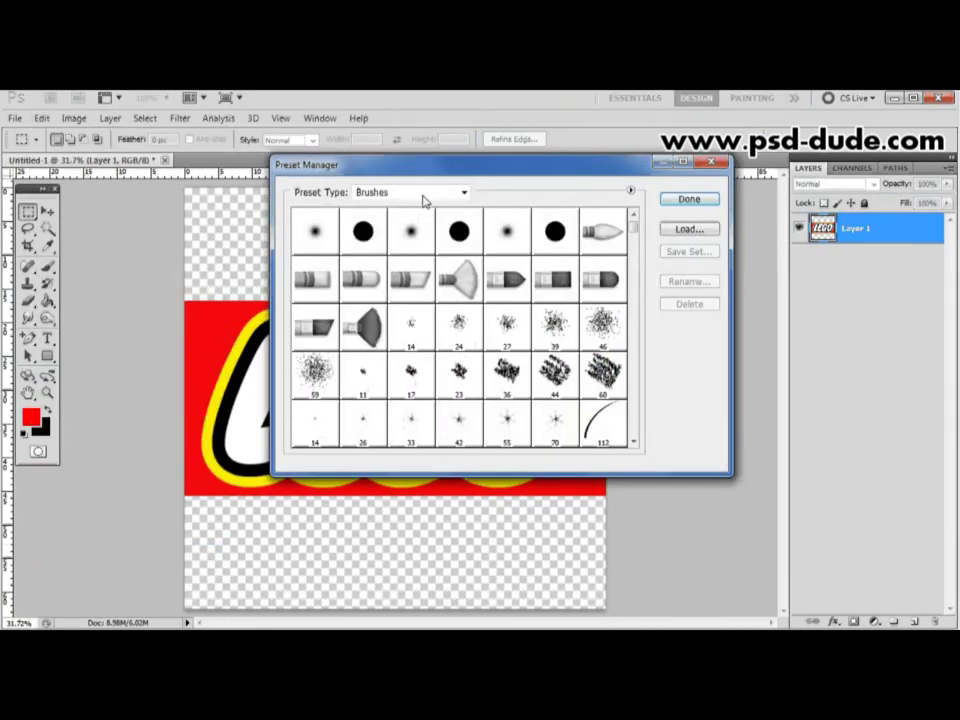
{"action": "left_click", "coordinate": [425, 193]}
{"action": "left_click", "coordinate": [400, 255]}
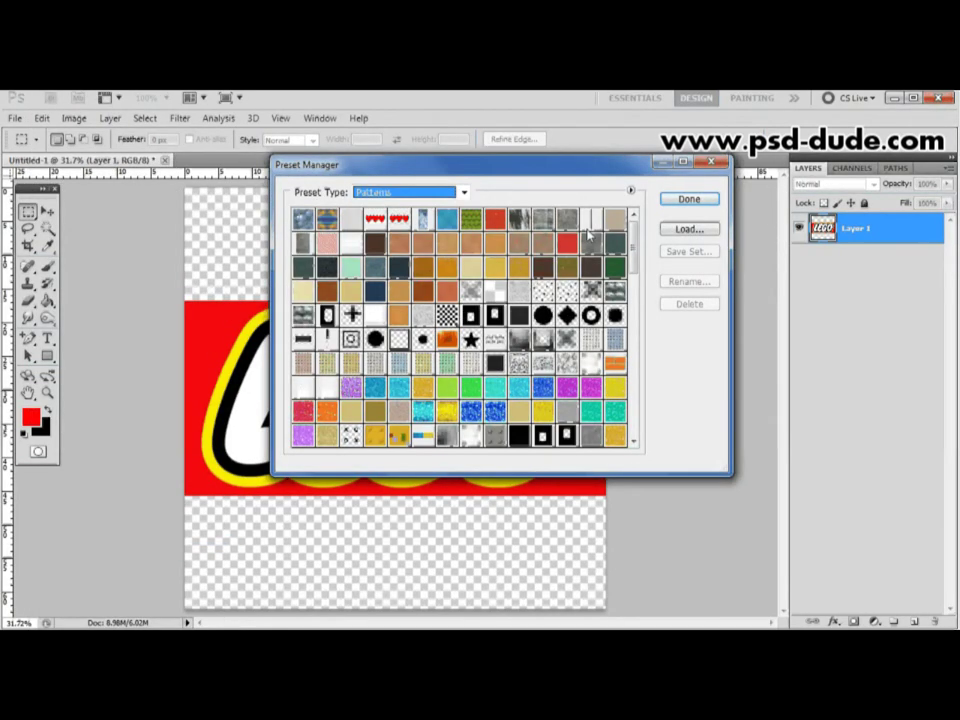
{"action": "left_click", "coordinate": [682, 230]}
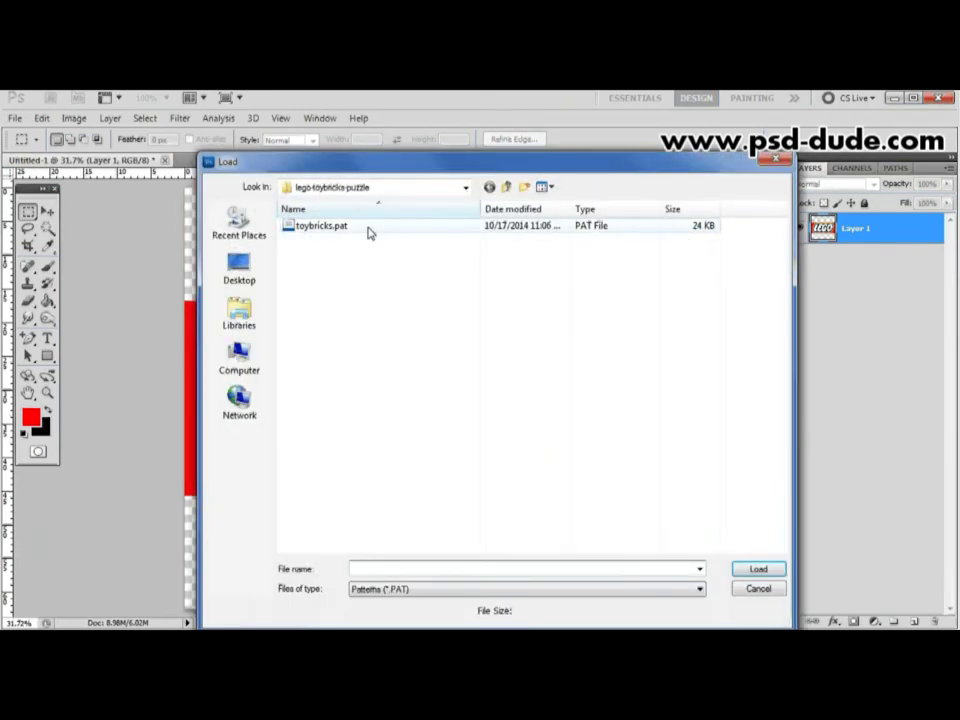
{"action": "left_click", "coordinate": [355, 227]}
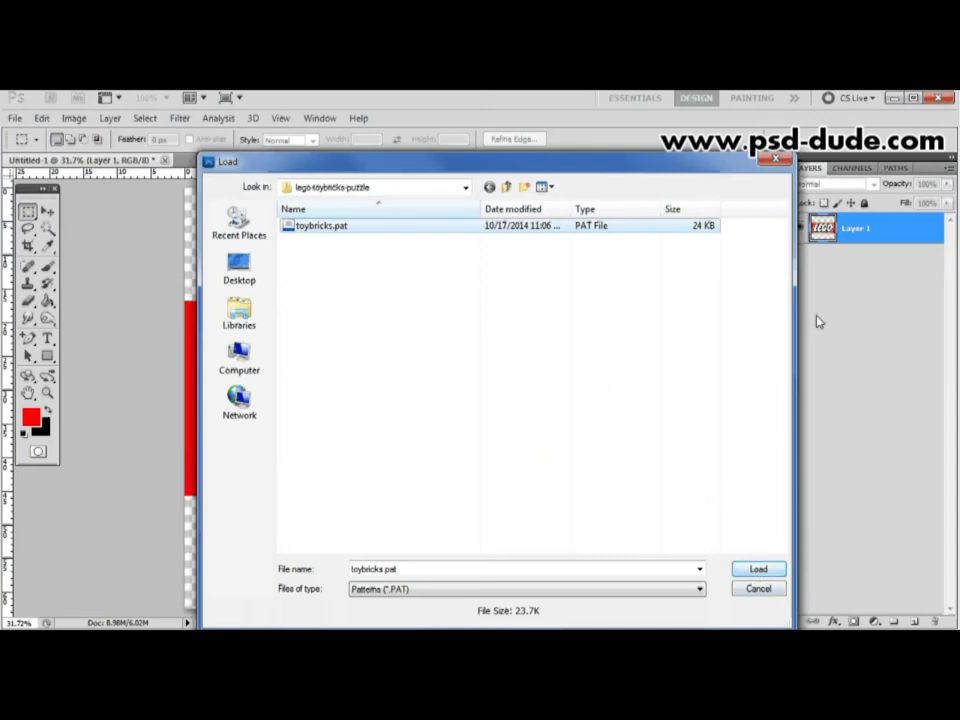
{"action": "left_click", "coordinate": [771, 163]}
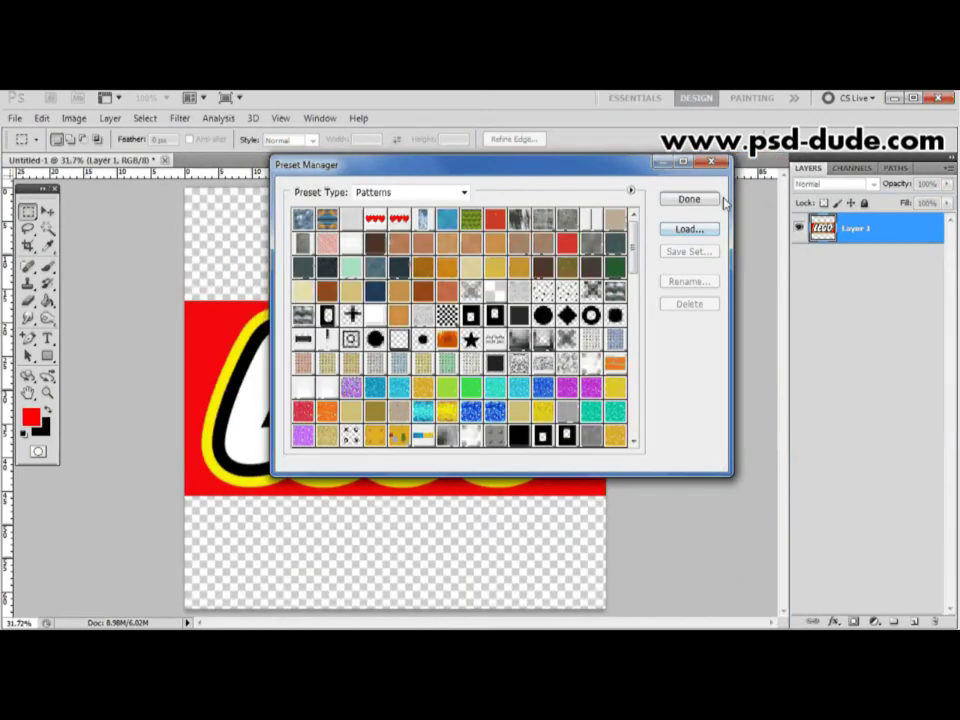
{"action": "left_click", "coordinate": [705, 198]}
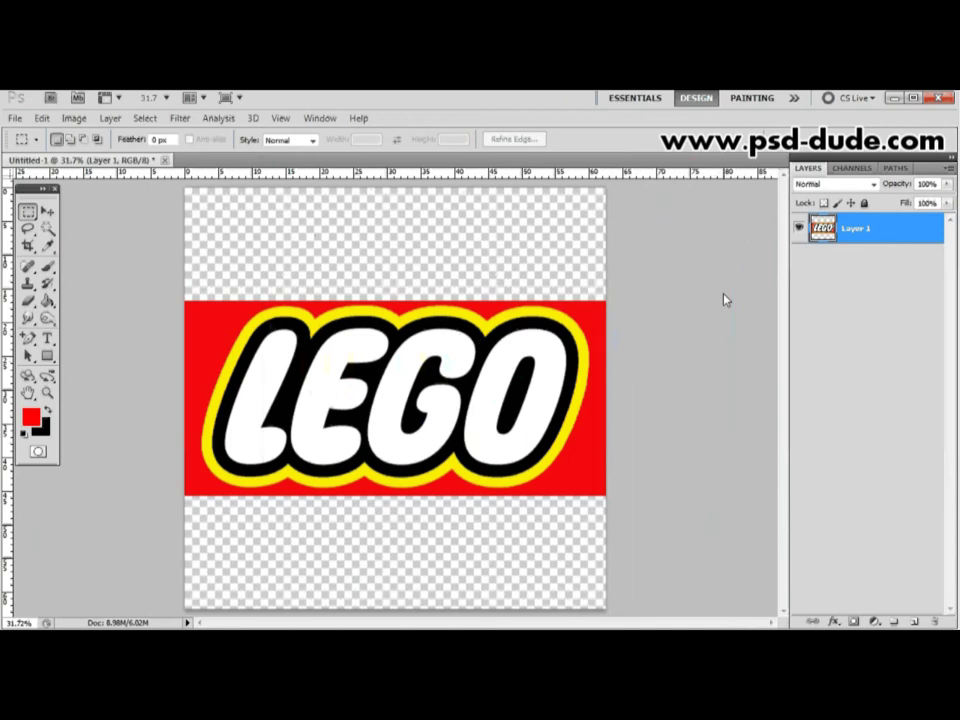
Show the Actions panel and cancel Load Actions, since the TOYBRICKS PUZZLE sets are already loaded
{"action": "left_click", "coordinate": [322, 118]}
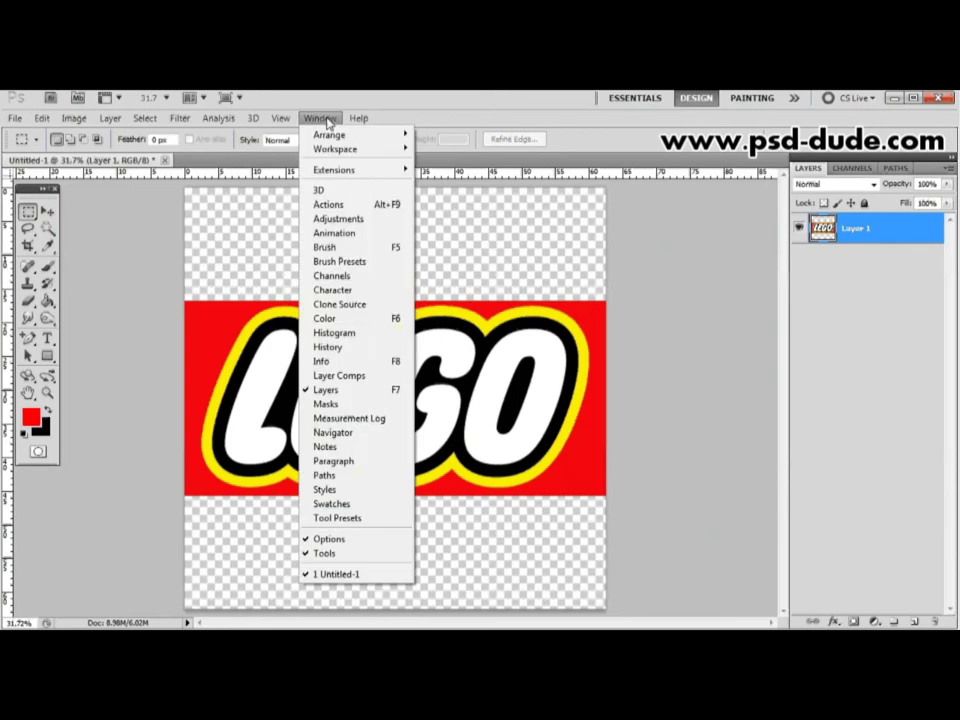
{"action": "left_click", "coordinate": [348, 206]}
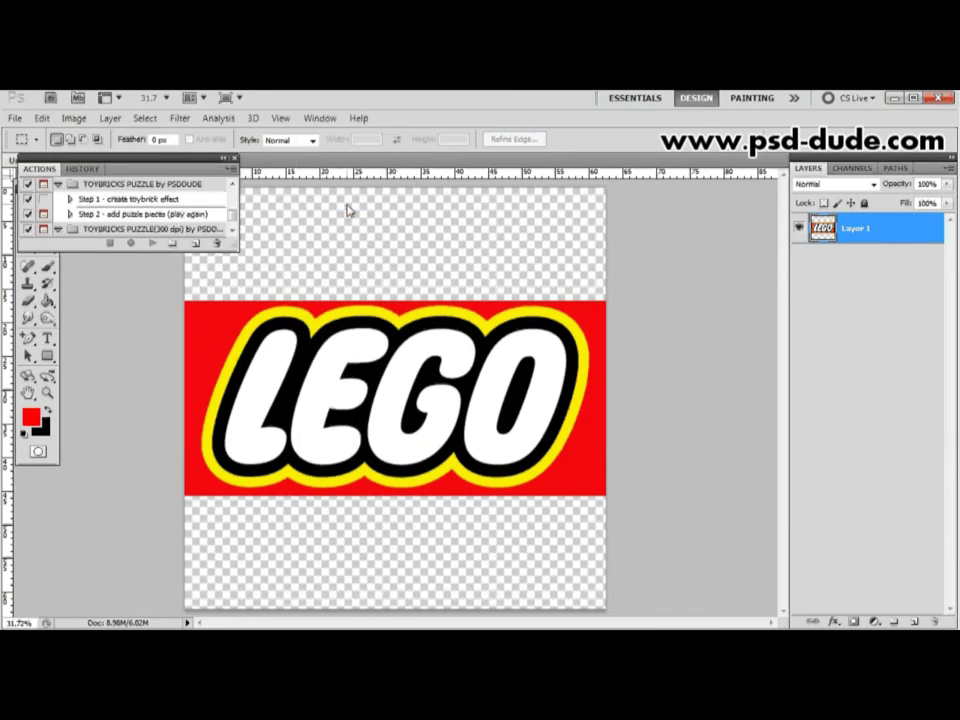
{"action": "left_click", "coordinate": [229, 174]}
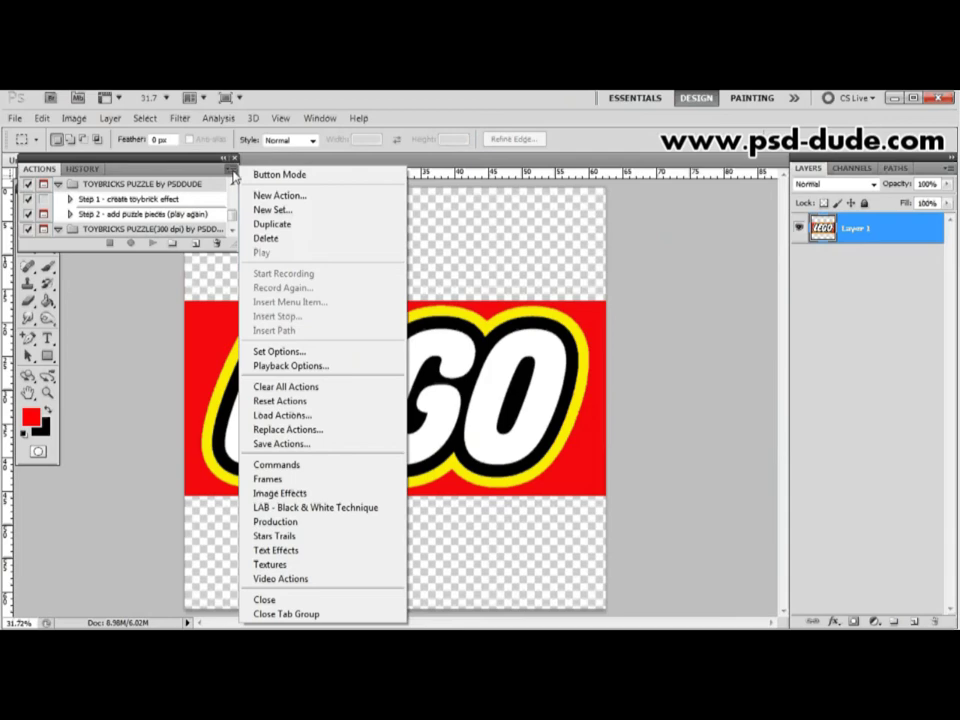
{"action": "left_click", "coordinate": [337, 415]}
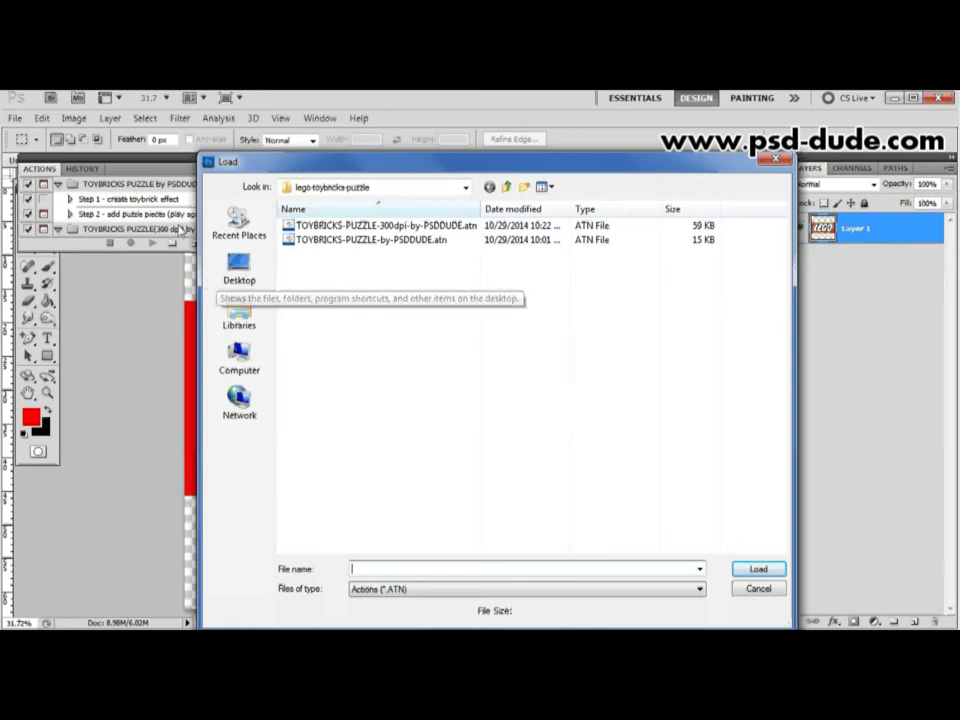
{"action": "left_click_drag", "start_coordinate": [279, 167], "coordinate": [321, 164]}
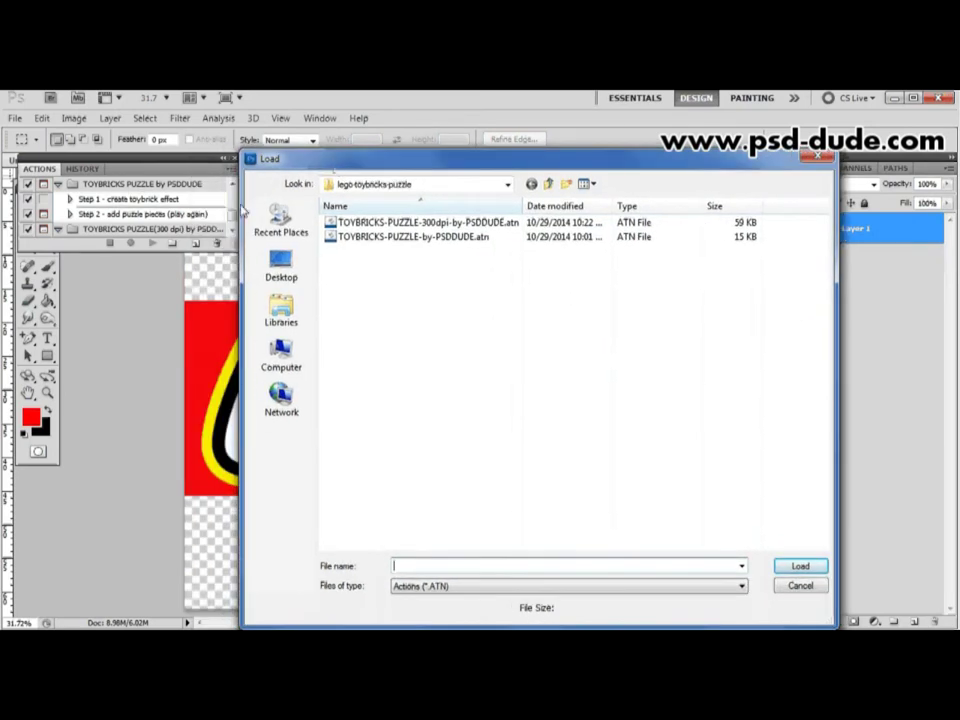
{"action": "left_click", "coordinate": [801, 588]}
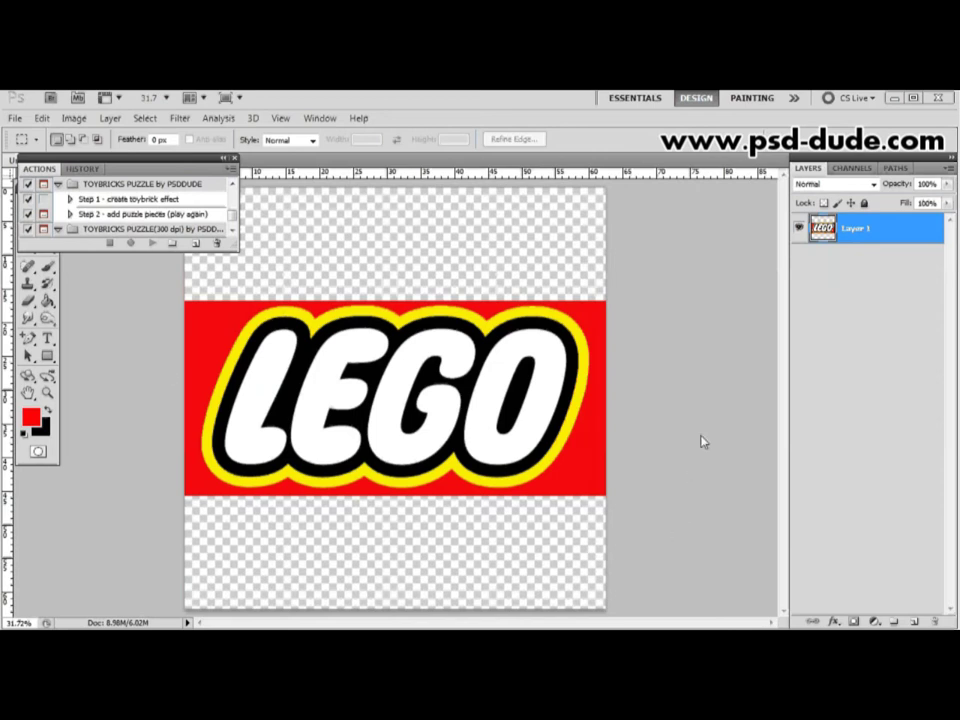
{"action": "left_click", "coordinate": [76, 119]}
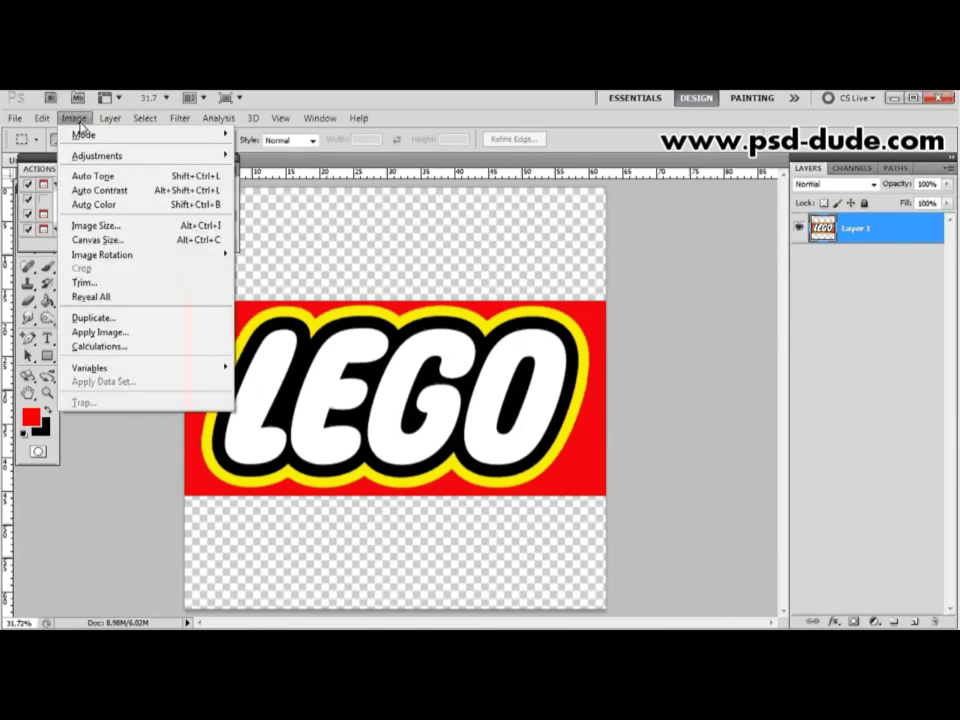
{"action": "left_click", "coordinate": [96, 225]}
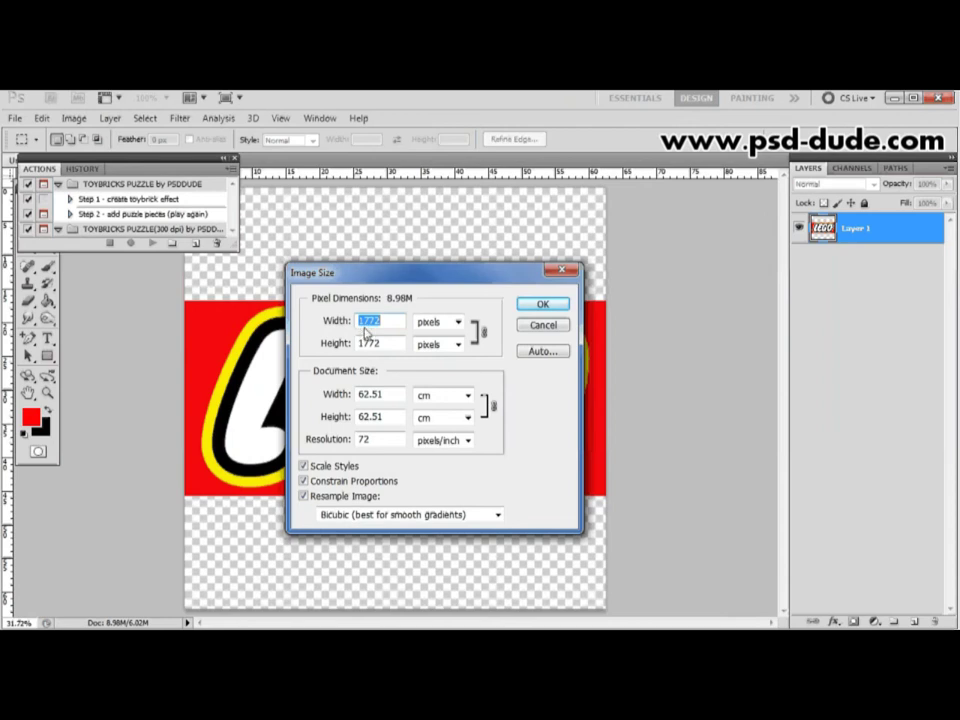
{"action": "left_click", "coordinate": [530, 327]}
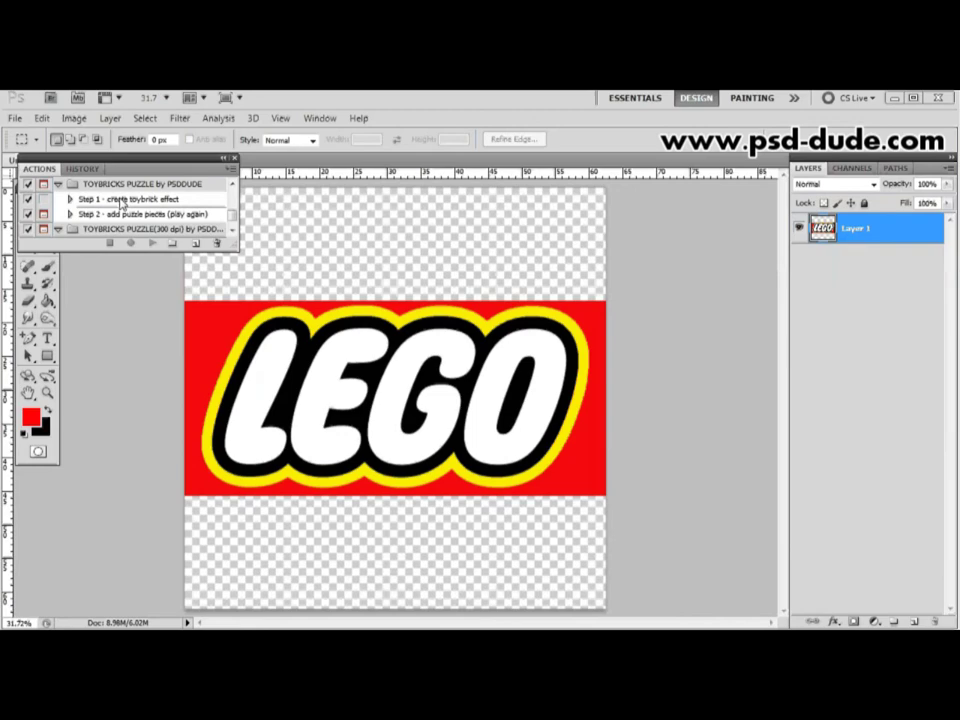
Run the 'Step 1 - create toybrick effect' action and view the bricks at 100%
{"action": "left_click", "coordinate": [122, 200]}
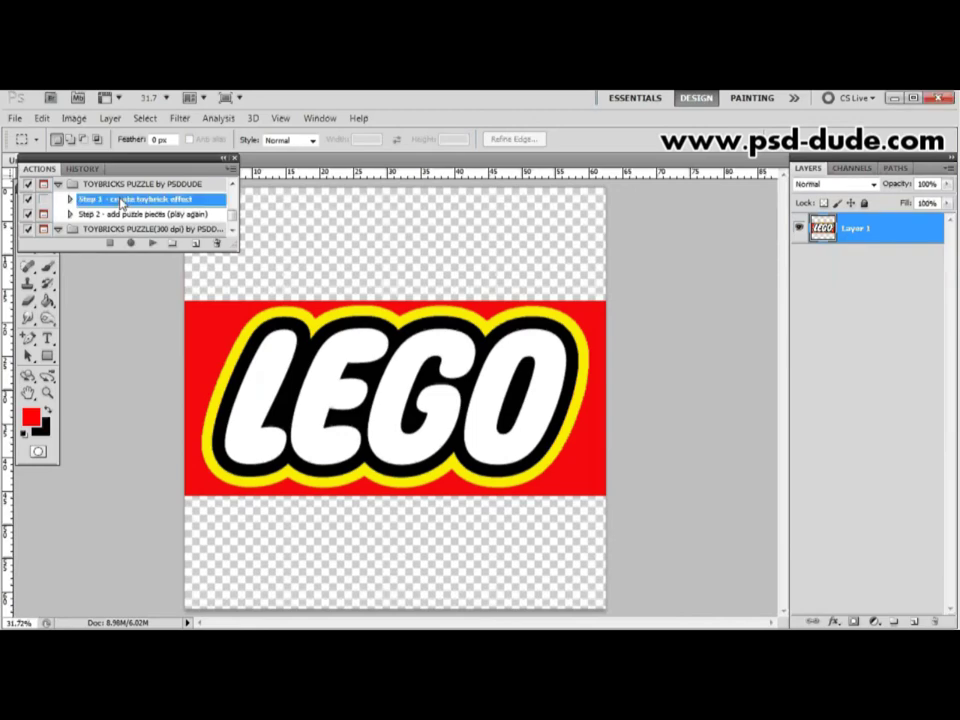
{"action": "left_click", "coordinate": [152, 245]}
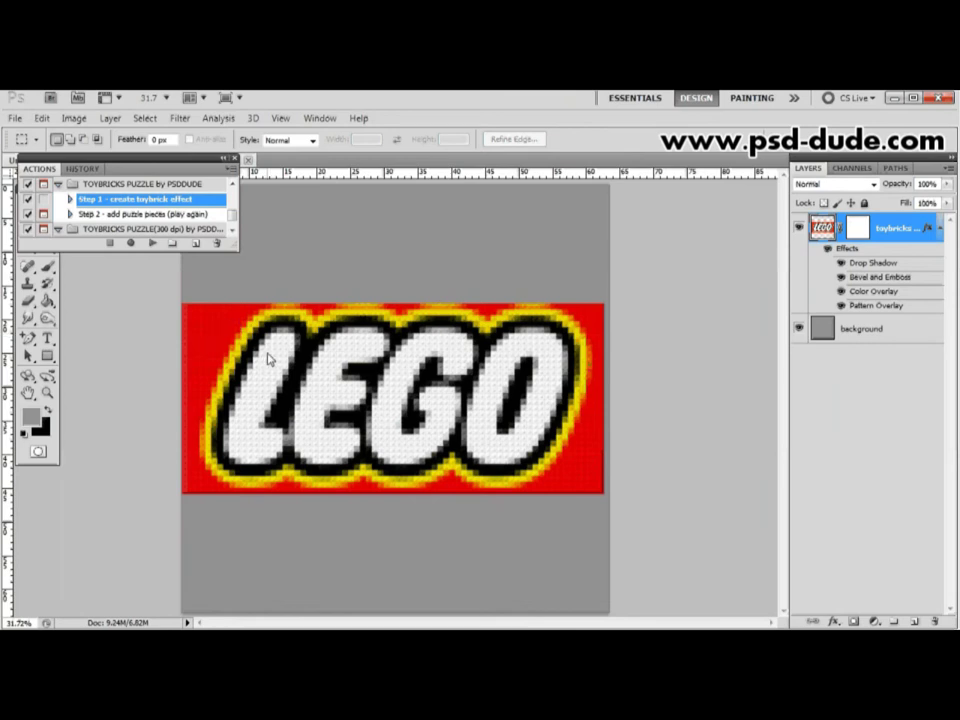
{"action": "key", "text": "ctrl+1"}
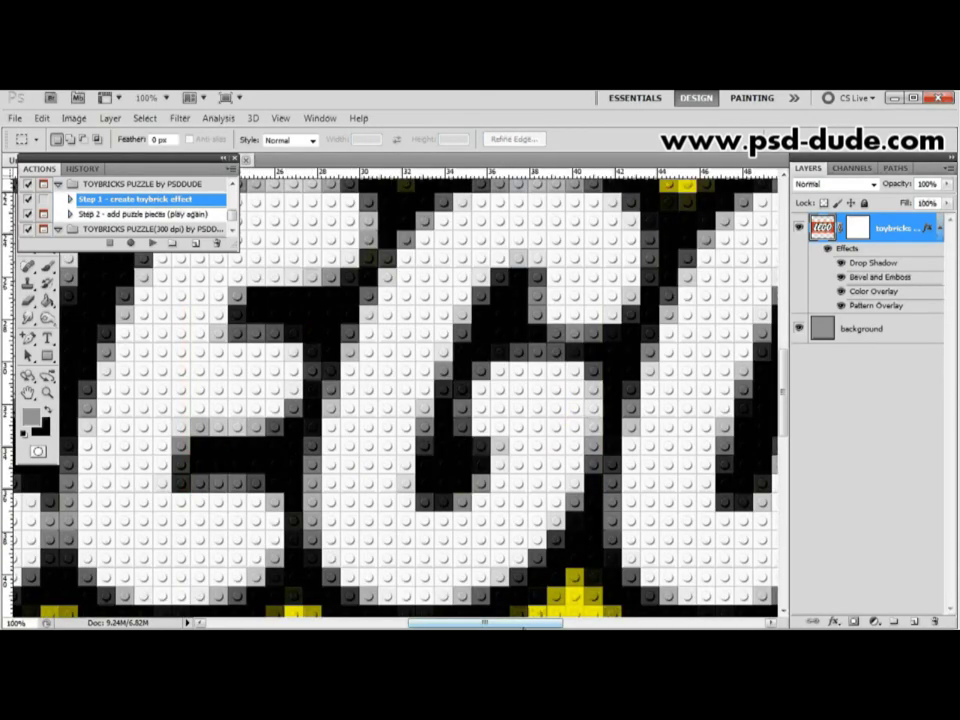
Zoom out to 66.67% and scroll left to show the whole logo with its red border
{"action": "mouse_move", "coordinate": [525, 623]}
{"action": "left_mouse_down"}
{"action": "mouse_move", "coordinate": [410, 623]}
{"action": "mouse_move", "coordinate": [543, 627]}
{"action": "left_mouse_up"}
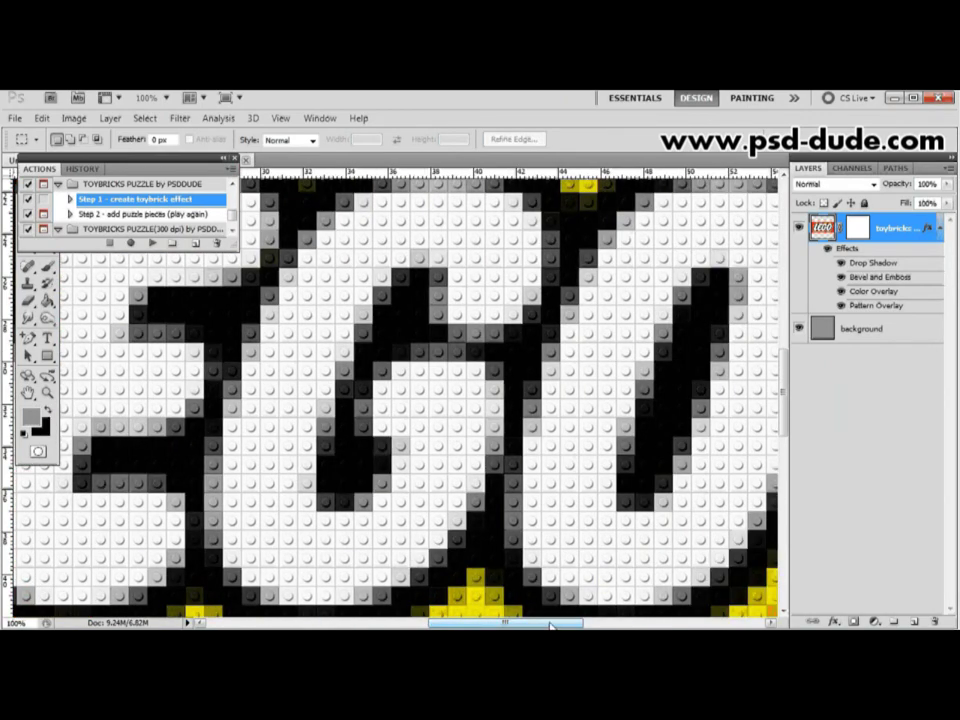
{"action": "key", "text": "ctrl+minus"}
{"action": "left_click_drag", "start_coordinate": [550, 626], "coordinate": [514, 626]}
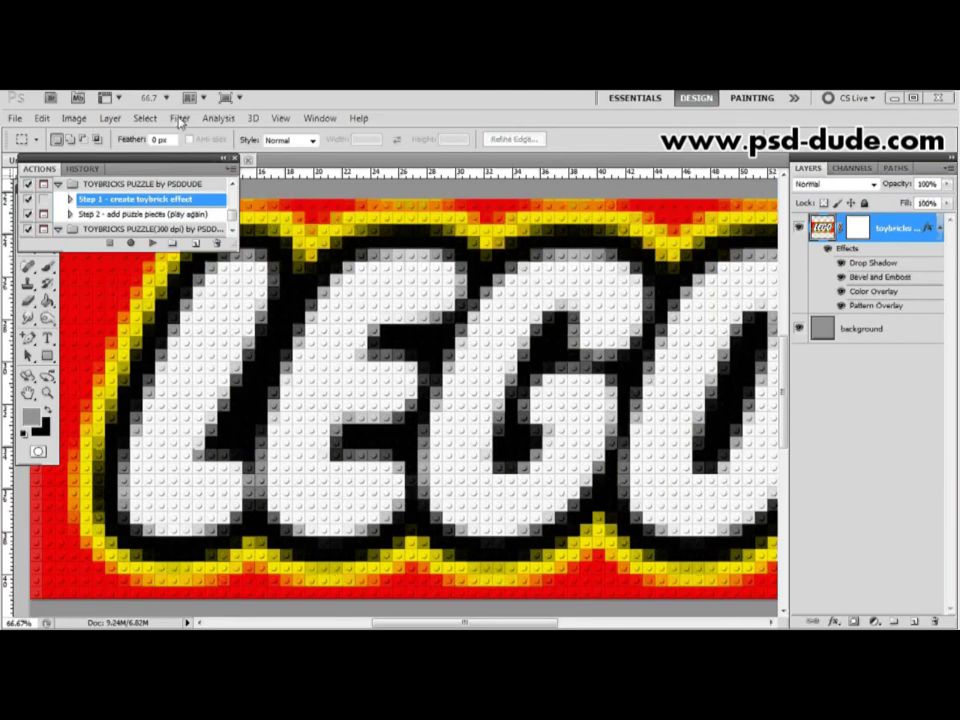
Apply Filter > Artistic > Cutout with 2 levels, Edge Simplicity 4, Edge Fidelity 2
{"action": "left_click", "coordinate": [179, 118]}
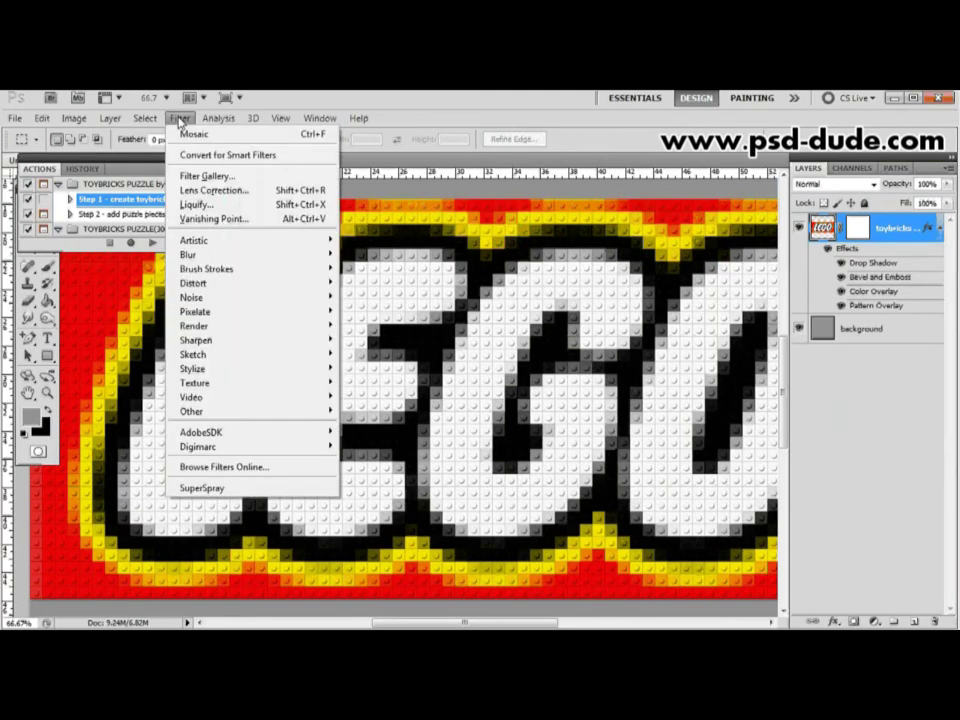
{"action": "mouse_move", "coordinate": [240, 241]}
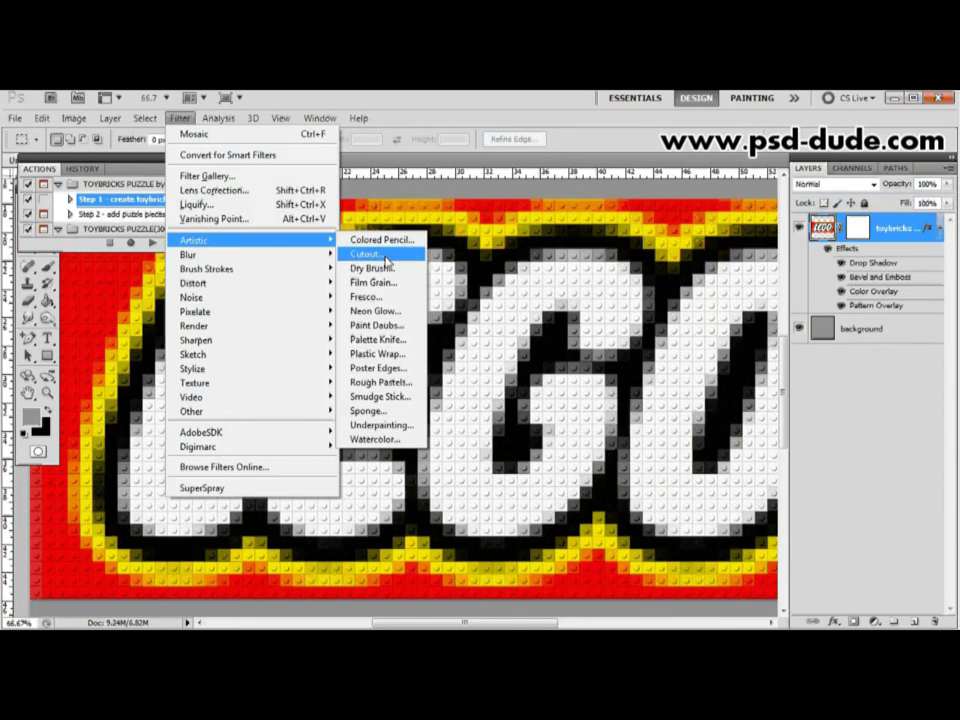
{"action": "left_click", "coordinate": [386, 258]}
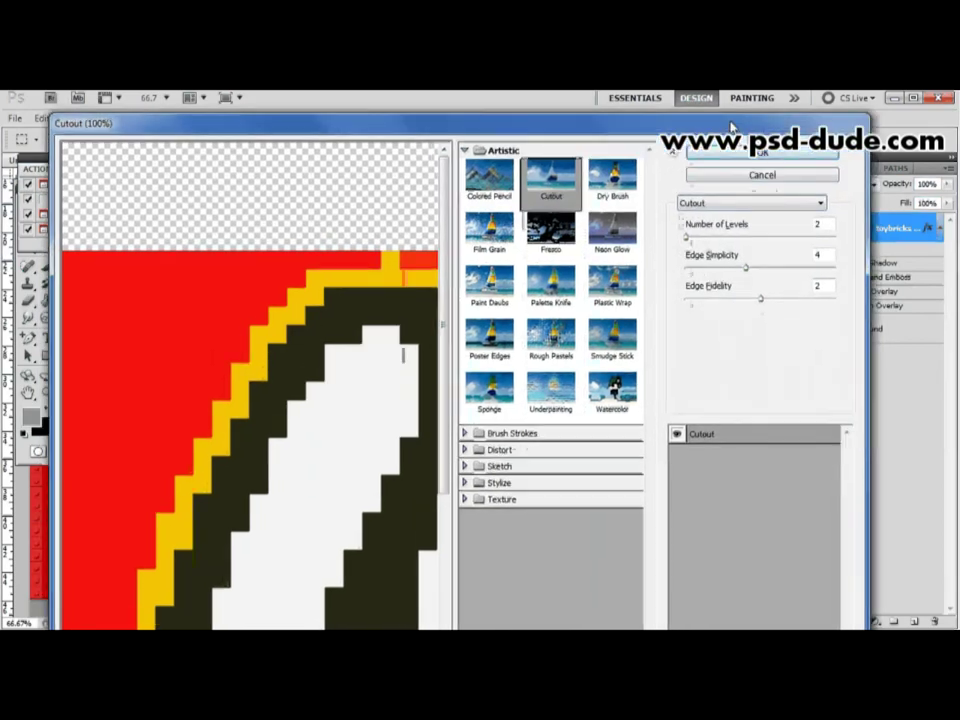
{"action": "left_click_drag", "start_coordinate": [731, 127], "coordinate": [731, 108]}
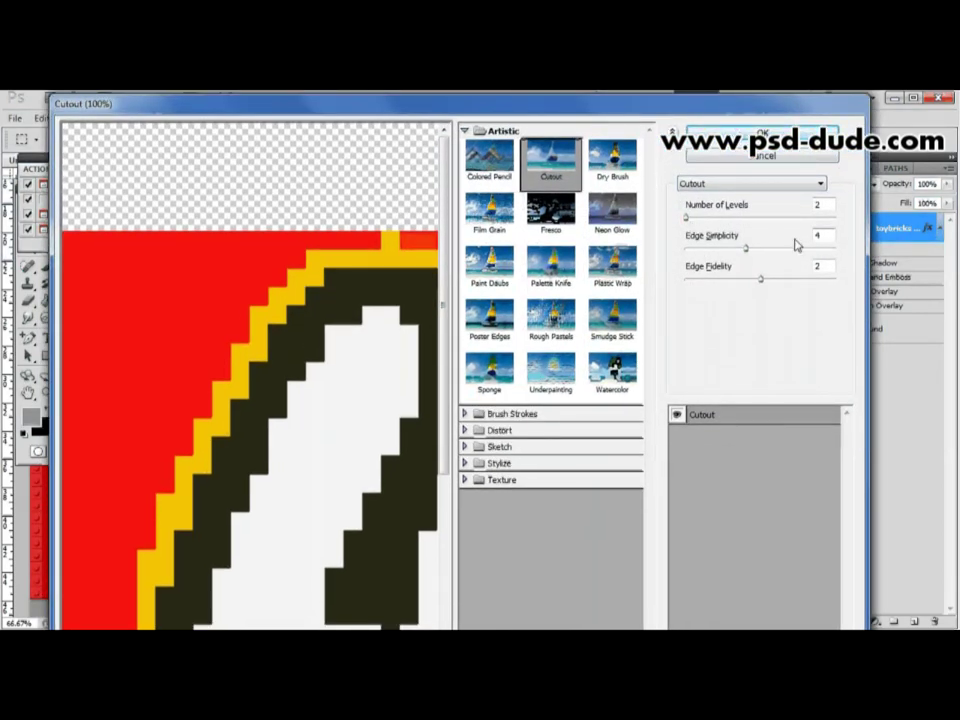
{"action": "left_click", "coordinate": [686, 218]}
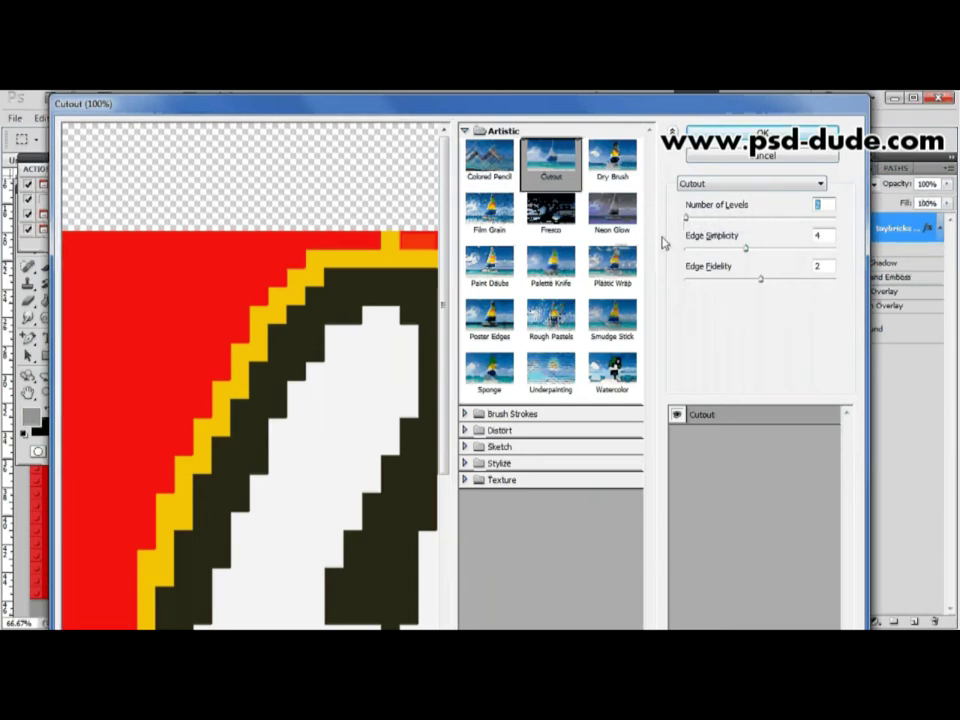
{"action": "left_click_drag", "start_coordinate": [321, 606], "coordinate": [184, 439]}
{"action": "left_click_drag", "start_coordinate": [274, 453], "coordinate": [172, 476]}
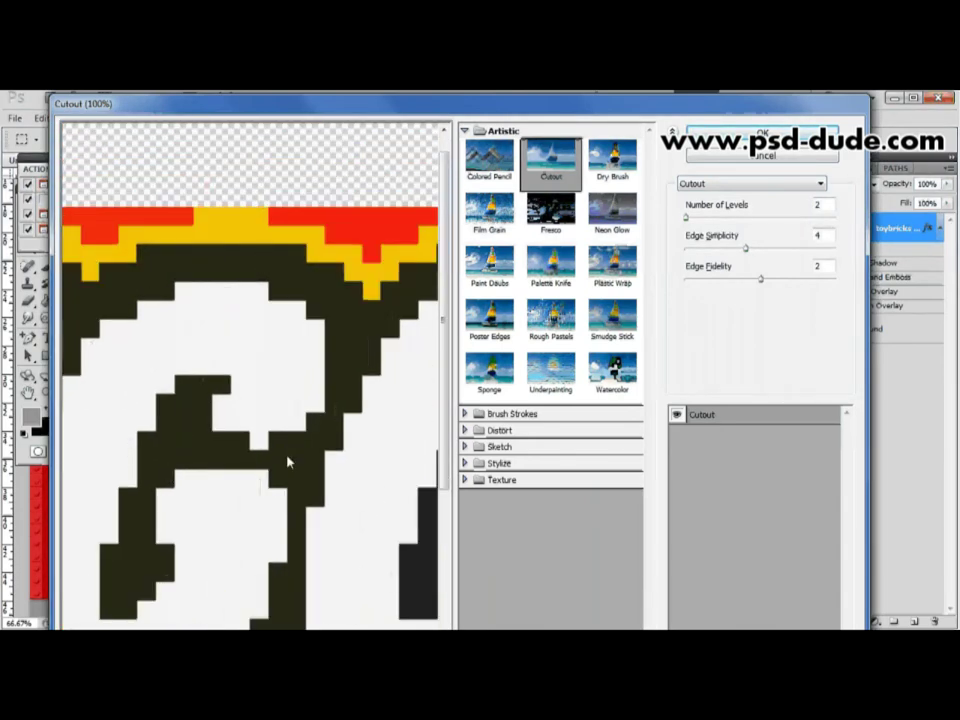
{"action": "left_click_drag", "start_coordinate": [285, 454], "coordinate": [214, 392]}
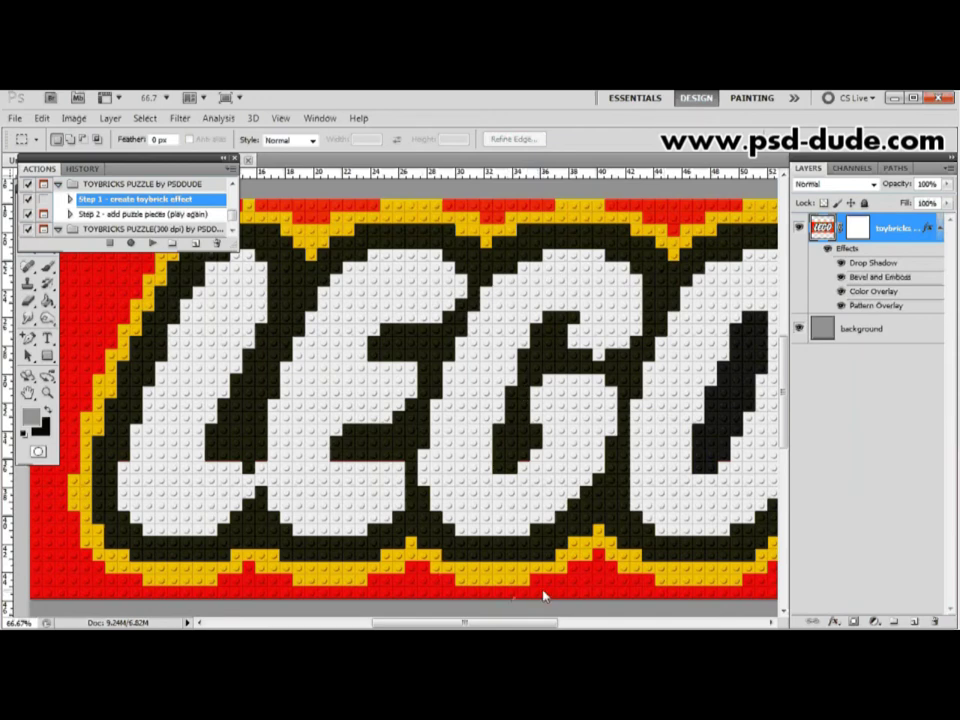
{"action": "left_click_drag", "start_coordinate": [506, 624], "coordinate": [543, 626]}
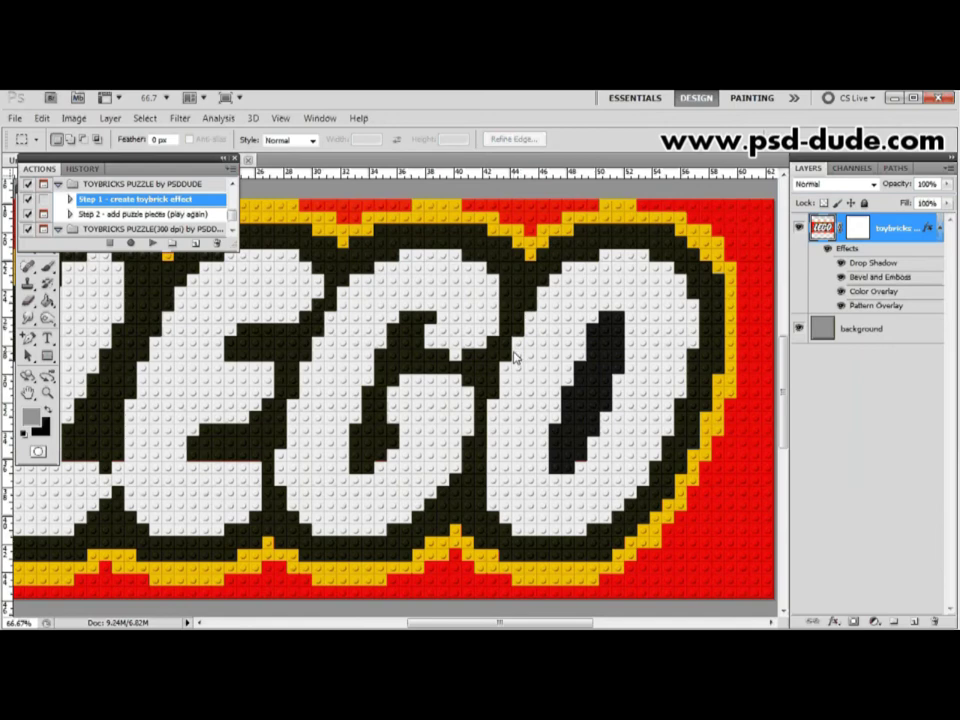
Play the 'Step 2 - add puzzle pieces (play again)' action step
{"action": "scroll", "coordinate": [515, 357], "scroll_direction": "down", "scroll_amount": 1}
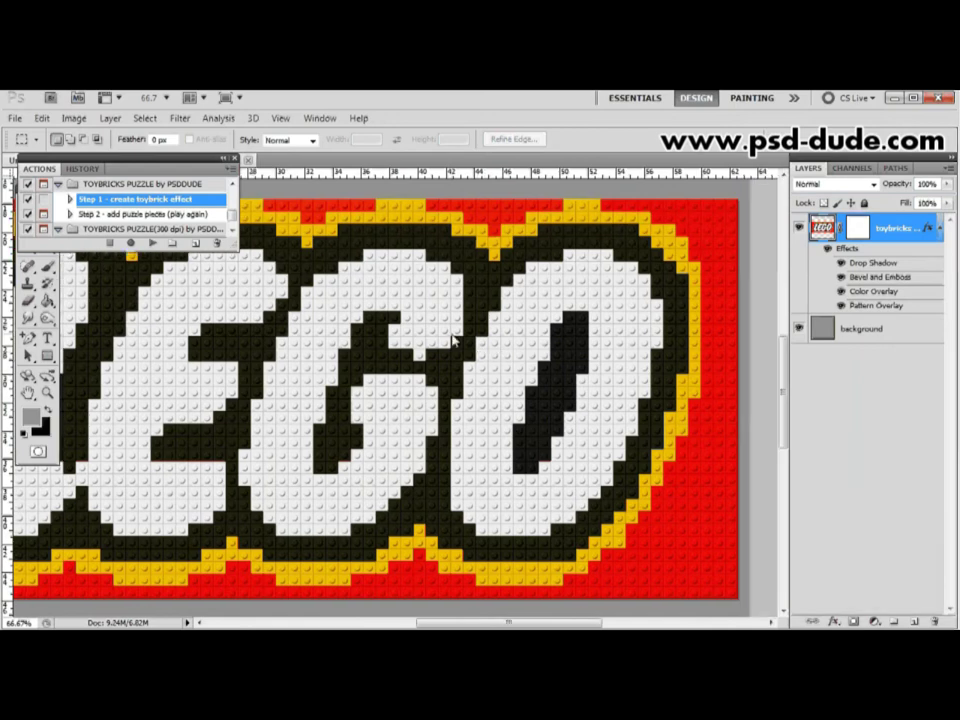
{"action": "scroll", "coordinate": [455, 340], "scroll_direction": "up", "scroll_amount": 1}
{"action": "scroll", "coordinate": [455, 340], "scroll_direction": "up", "scroll_amount": 1}
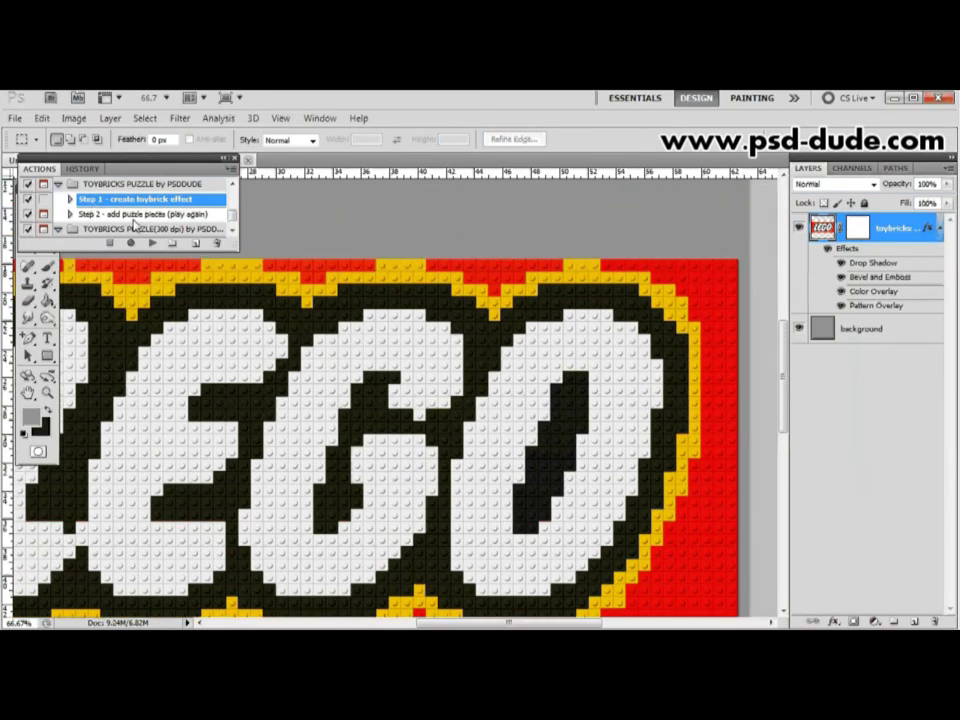
{"action": "left_click", "coordinate": [133, 214]}
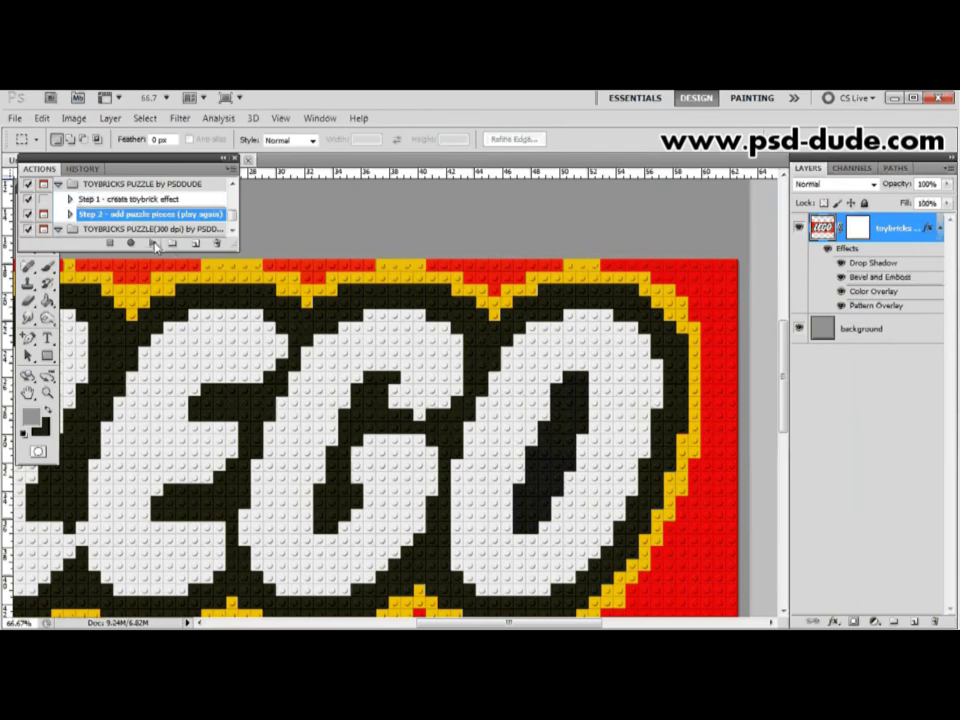
{"action": "left_click", "coordinate": [152, 244]}
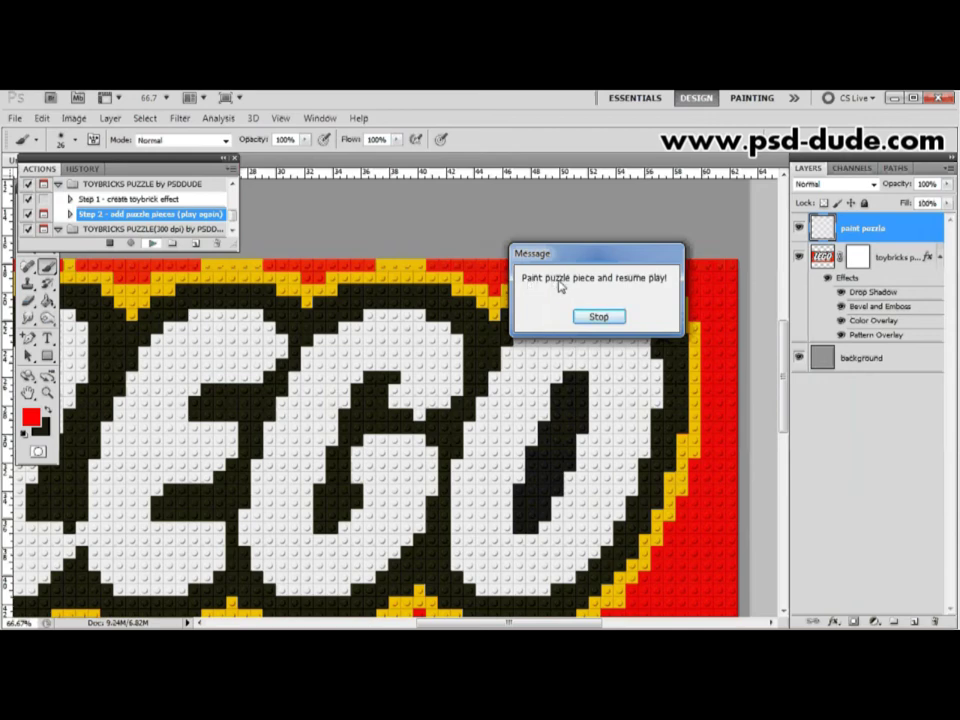
Stop the action at its painting prompt and enlarge the brush in the Brush Preset picker
{"action": "left_click", "coordinate": [600, 317]}
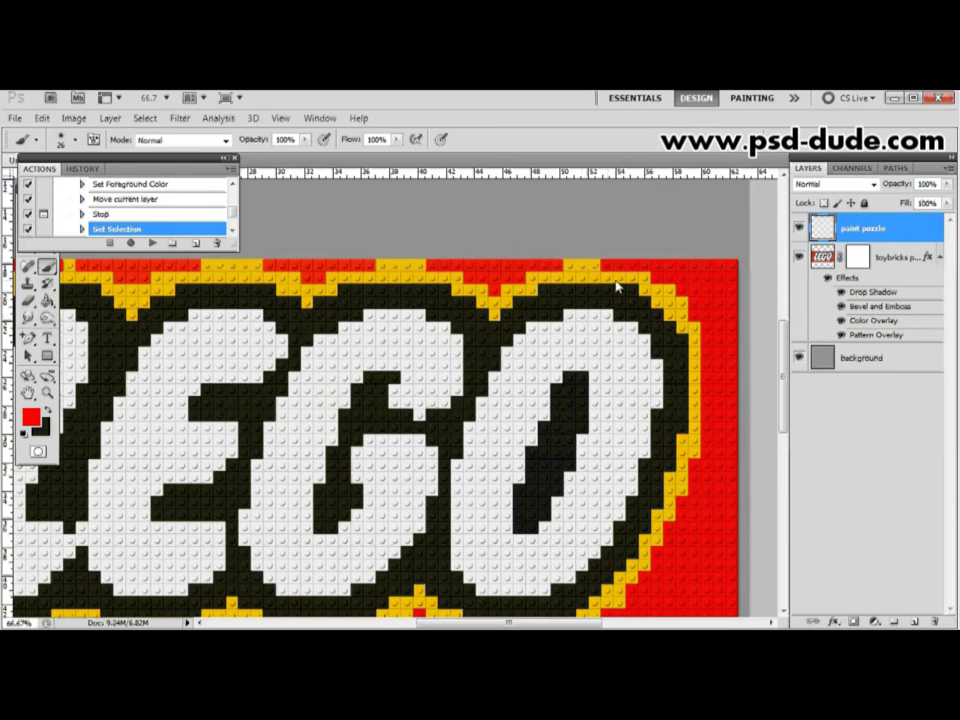
{"action": "left_click", "coordinate": [76, 141]}
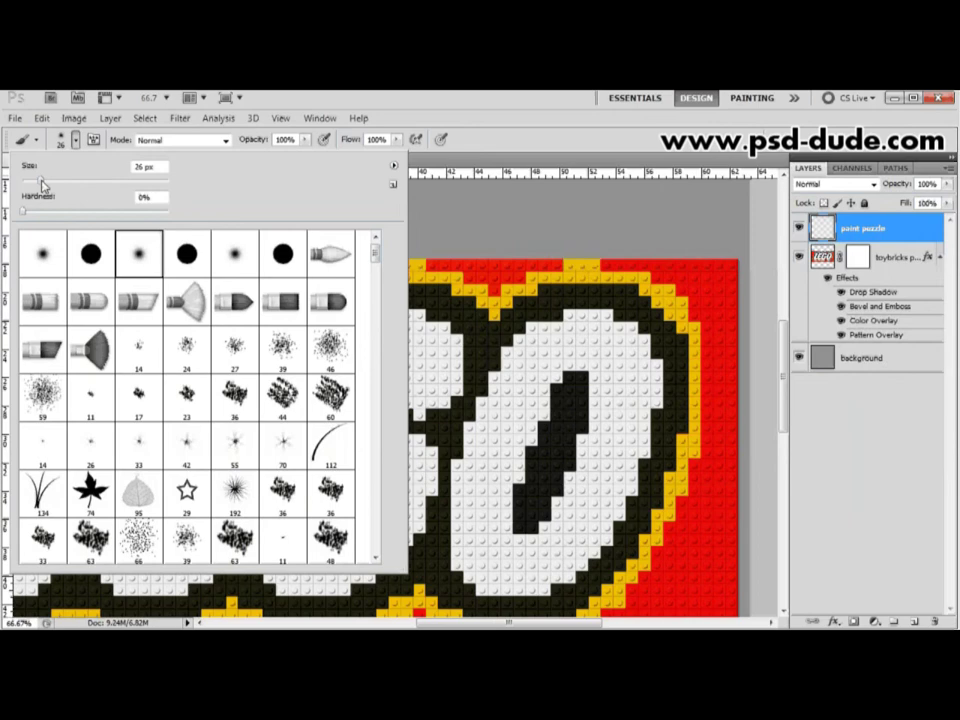
{"action": "left_click_drag", "start_coordinate": [42, 183], "coordinate": [94, 186]}
Set the brush to 100 px and paint red over the logo's top-right corner
{"action": "left_click", "coordinate": [143, 170]}
{"action": "type", "text": "100"}
{"action": "key", "text": "Return"}
{"action": "mouse_move", "coordinate": [607, 268]}
{"action": "left_mouse_down"}
{"action": "mouse_move", "coordinate": [719, 270]}
{"action": "mouse_move", "coordinate": [733, 282]}
{"action": "mouse_move", "coordinate": [731, 323]}
{"action": "mouse_move", "coordinate": [717, 335]}
{"action": "mouse_move", "coordinate": [704, 297]}
{"action": "mouse_move", "coordinate": [625, 279]}
{"action": "mouse_move", "coordinate": [691, 321]}
{"action": "mouse_move", "coordinate": [717, 356]}
{"action": "mouse_move", "coordinate": [727, 341]}
{"action": "mouse_move", "coordinate": [715, 330]}
{"action": "mouse_move", "coordinate": [714, 377]}
{"action": "left_mouse_up"}
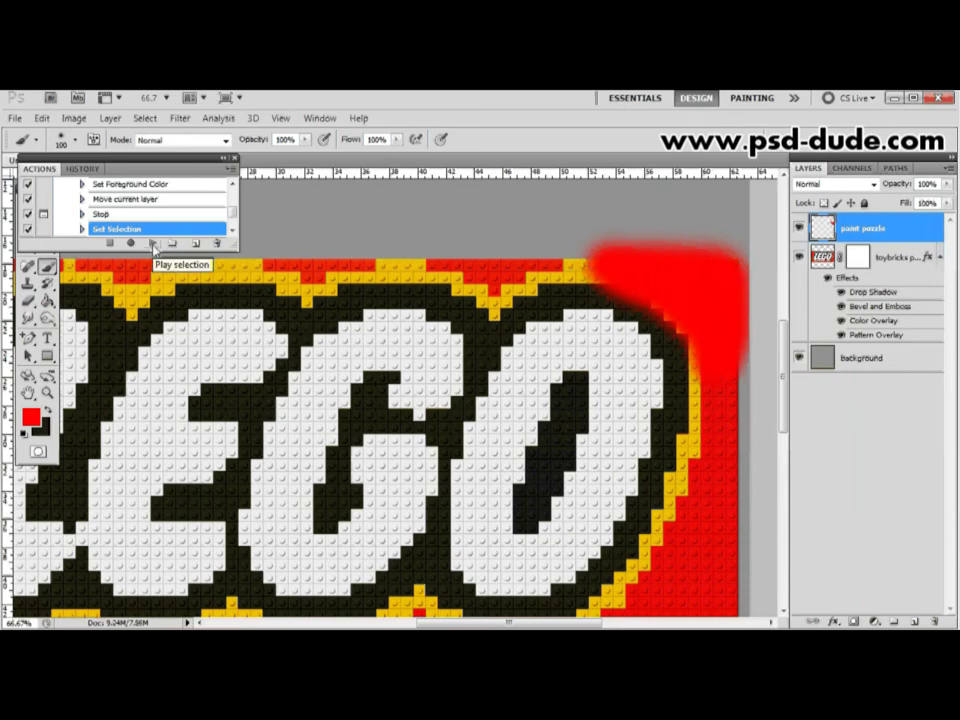
Resume the action and apply the transformation that tilts the cut-out corner piece
{"action": "left_click", "coordinate": [153, 243]}
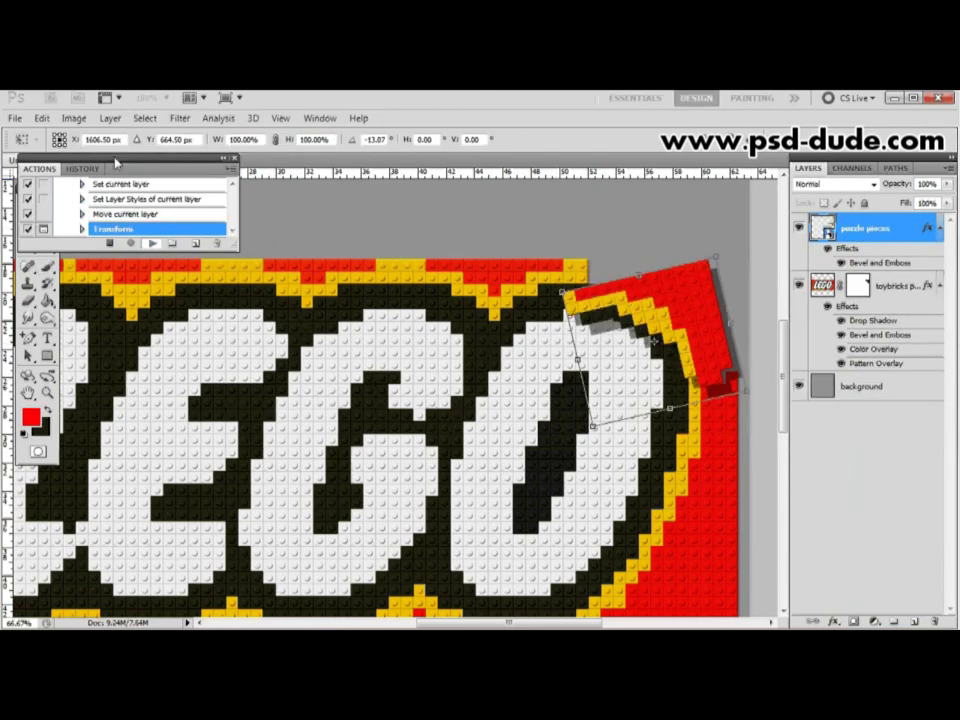
{"action": "left_click_drag", "start_coordinate": [110, 162], "coordinate": [168, 171]}
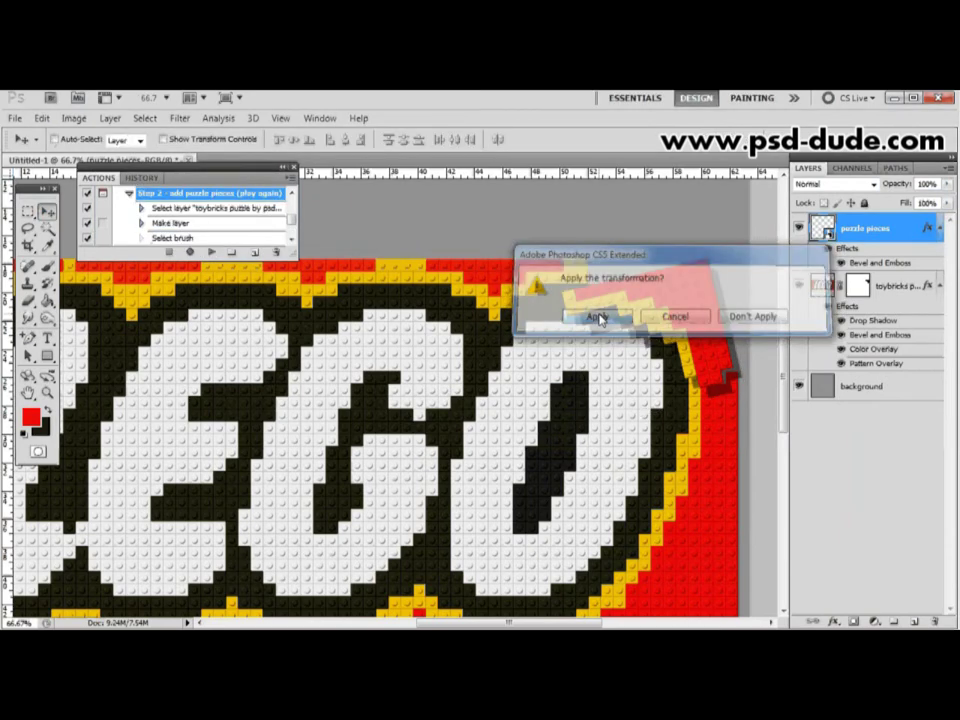
{"action": "left_click", "coordinate": [598, 318]}
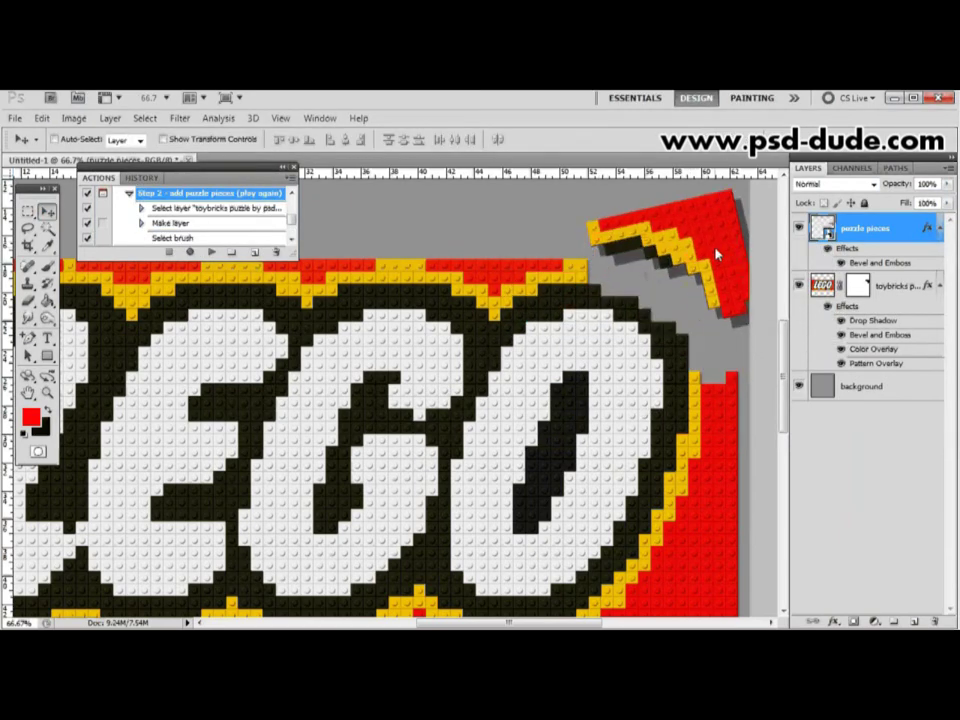
Drag the corner puzzle piece up and right, clear of the logo's cut-out corner
{"action": "mouse_move", "coordinate": [714, 251]}
{"action": "left_mouse_down"}
{"action": "mouse_move", "coordinate": [692, 253]}
{"action": "mouse_move", "coordinate": [701, 249]}
{"action": "left_mouse_up"}
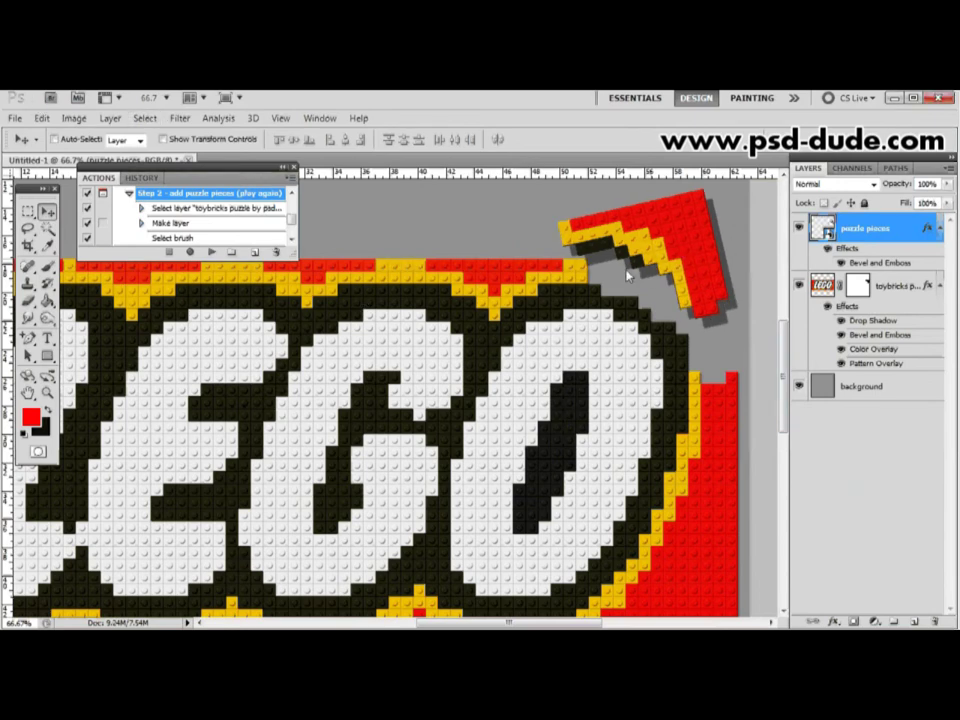
{"action": "left_click_drag", "start_coordinate": [628, 268], "coordinate": [666, 223]}
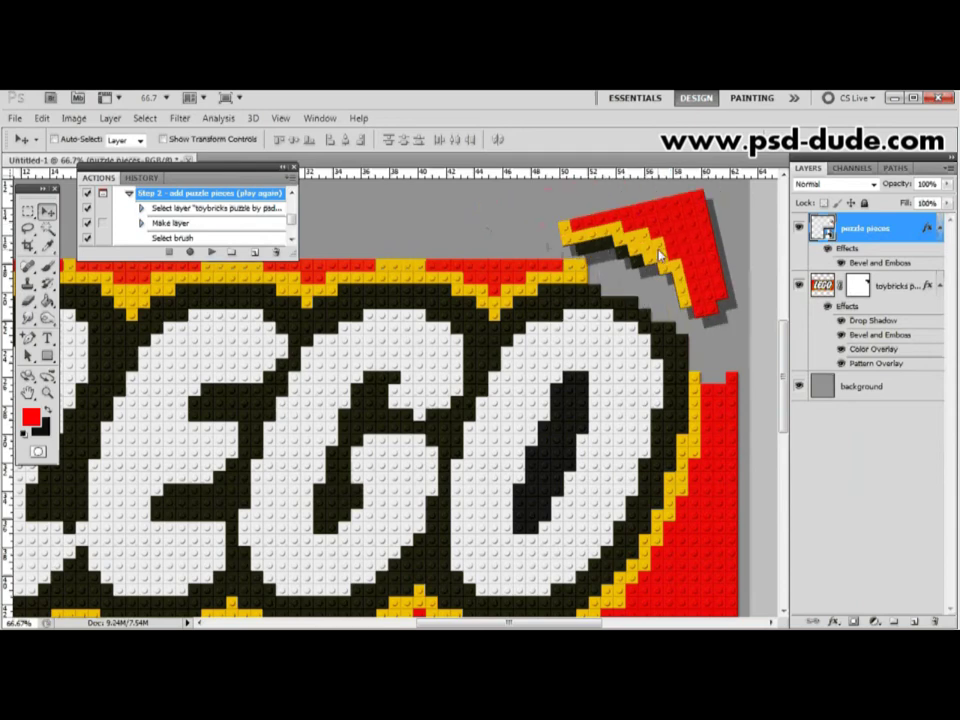
{"action": "left_click_drag", "start_coordinate": [650, 240], "coordinate": [677, 249]}
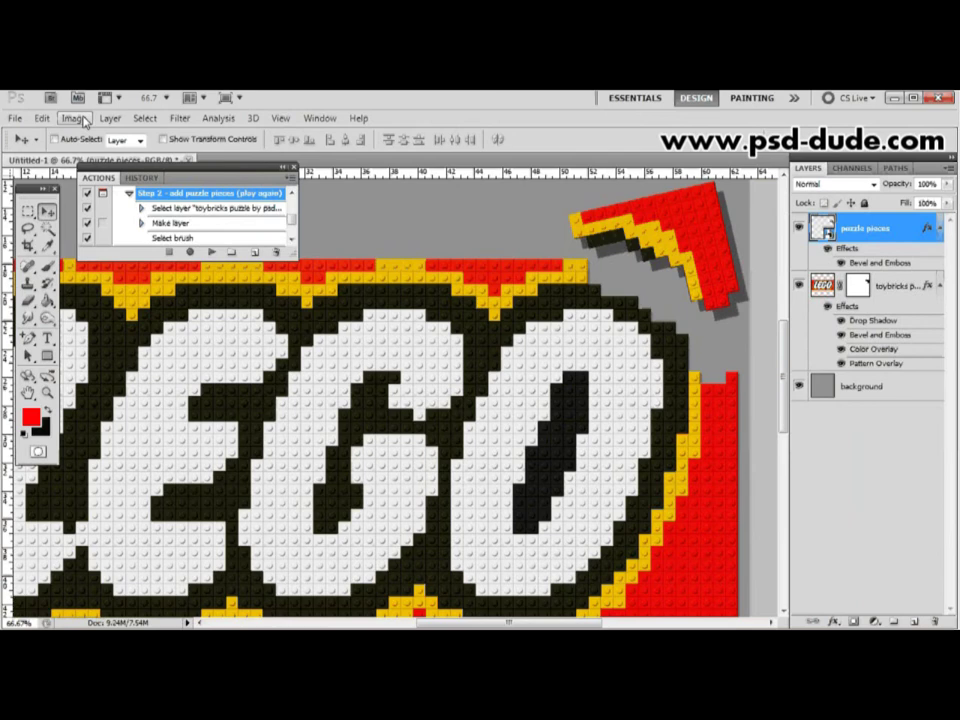
Rotate the puzzle piece with Edit > Transform > Rotate until it sits nearly level
{"action": "left_click", "coordinate": [42, 118]}
{"action": "mouse_move", "coordinate": [110, 411]}
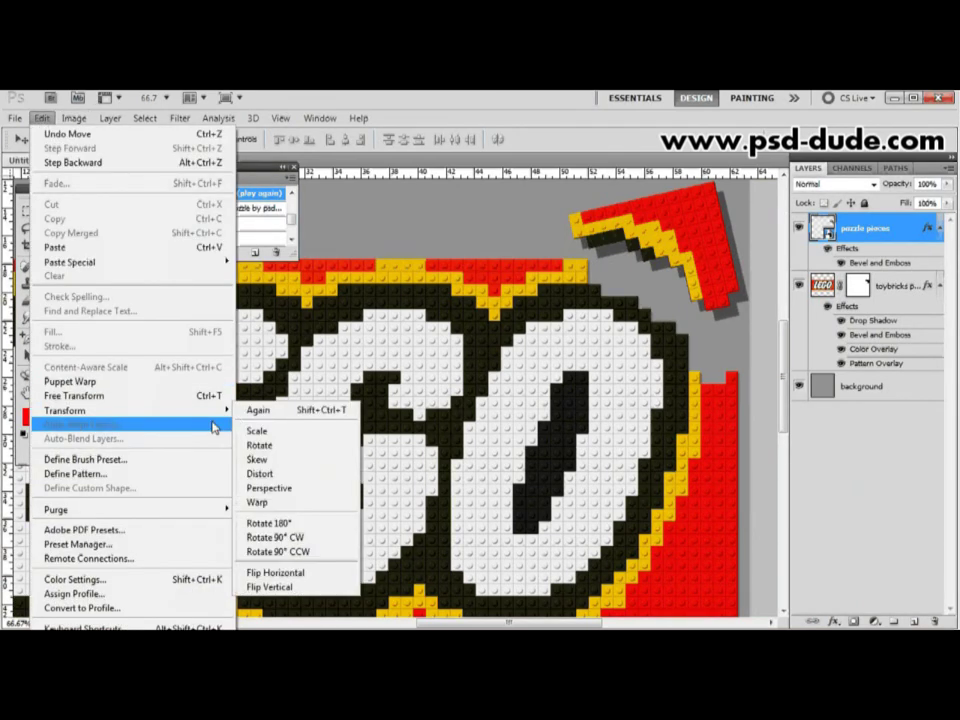
{"action": "left_click", "coordinate": [294, 454]}
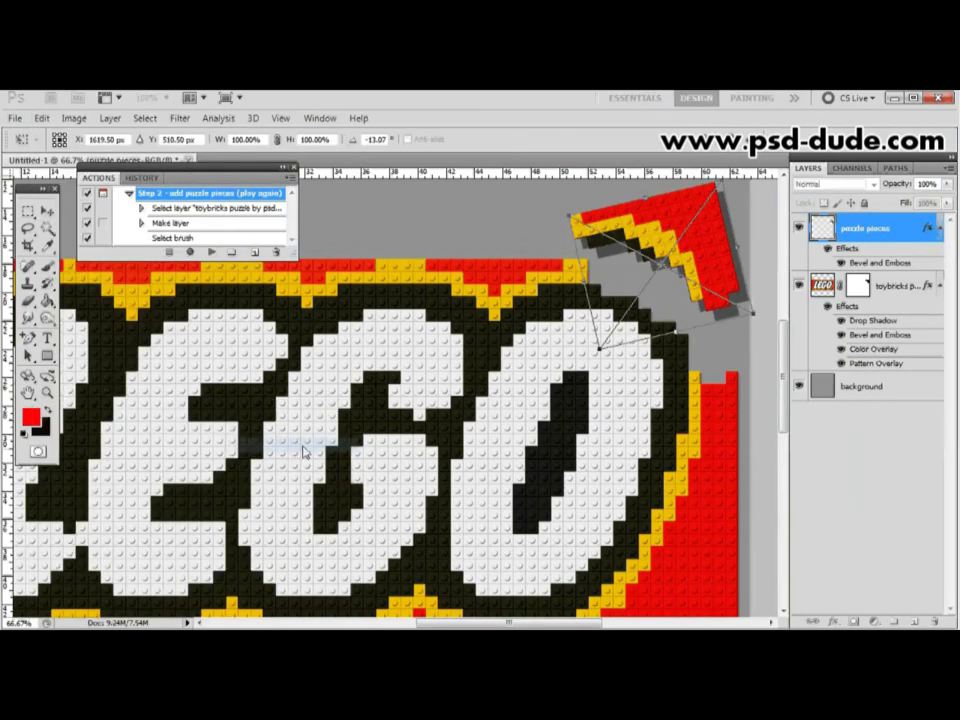
{"action": "left_click_drag", "start_coordinate": [600, 369], "coordinate": [676, 272]}
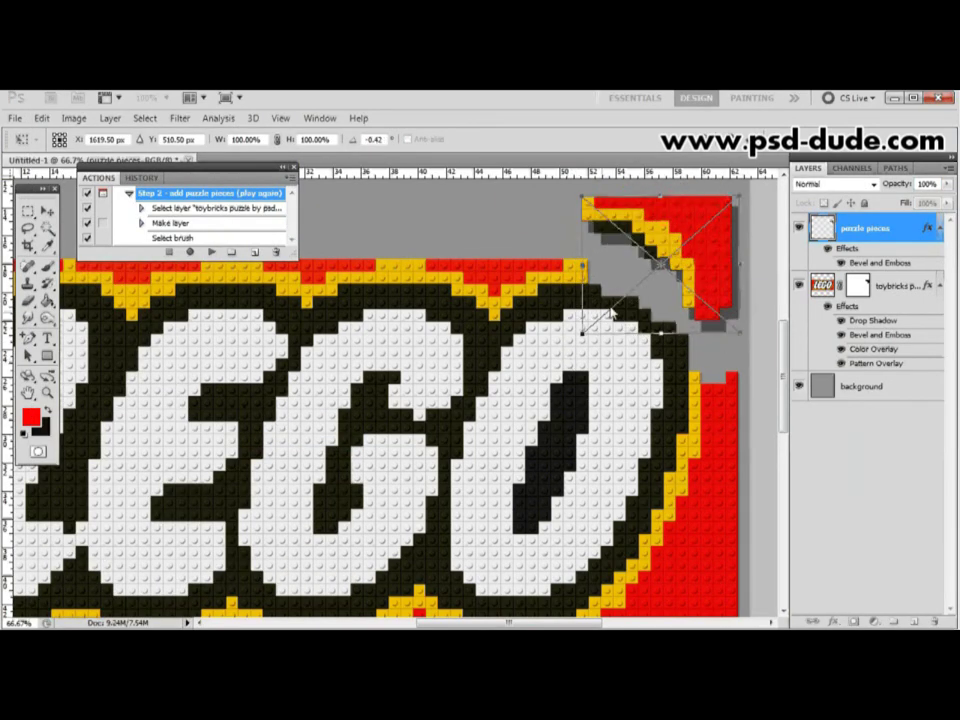
{"action": "key", "text": "Return"}
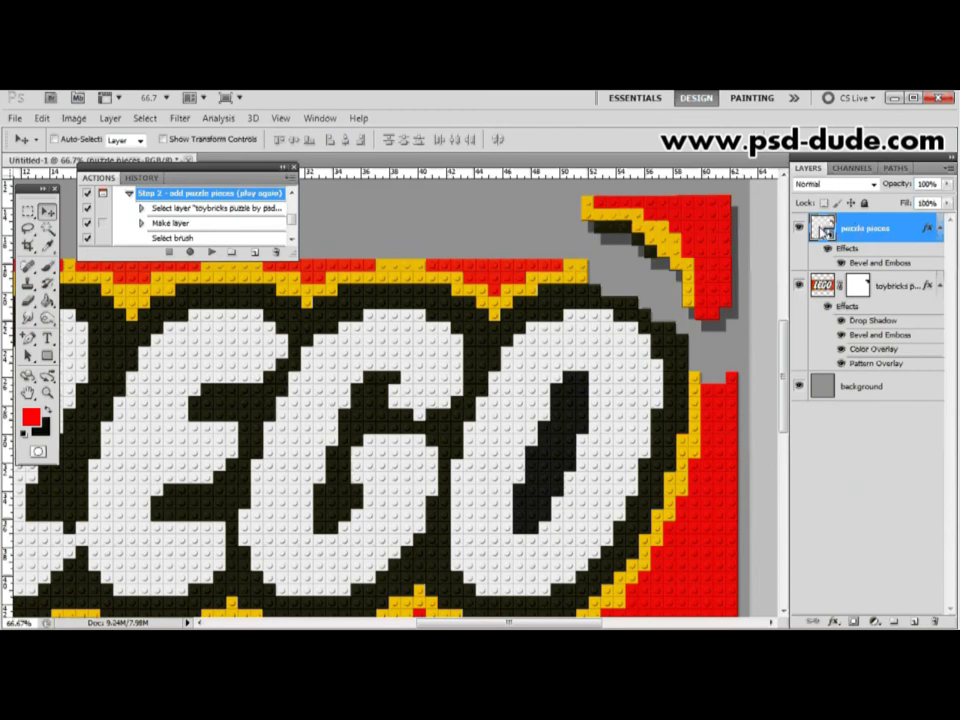
Open the puzzle pieces contents and bring up the piece's Drop Shadow settings
{"action": "double_click", "coordinate": [823, 230]}
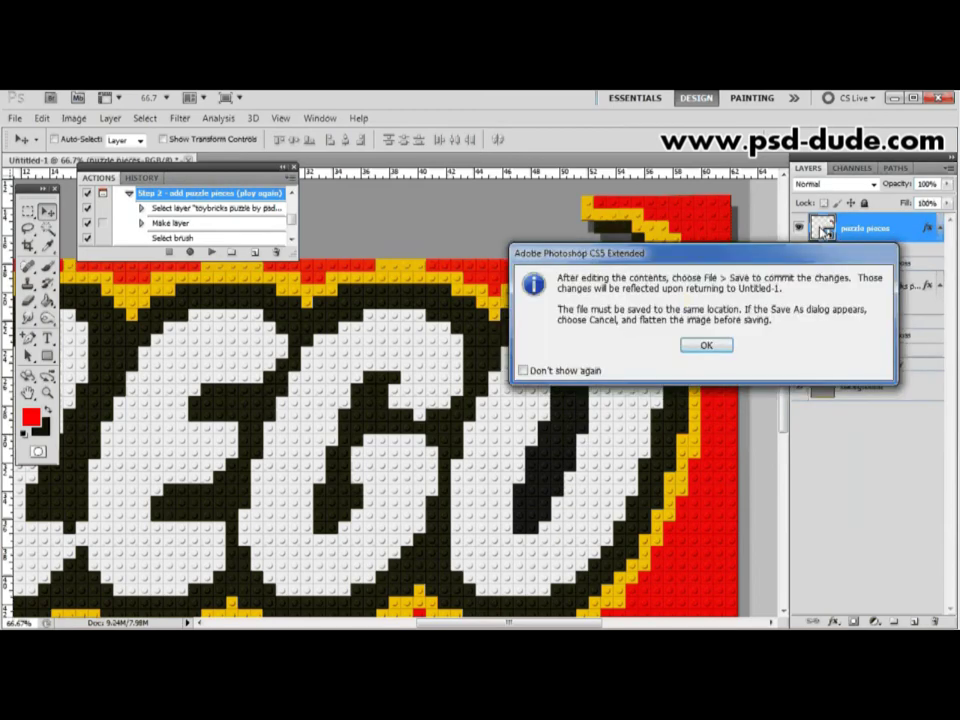
{"action": "left_click", "coordinate": [708, 348]}
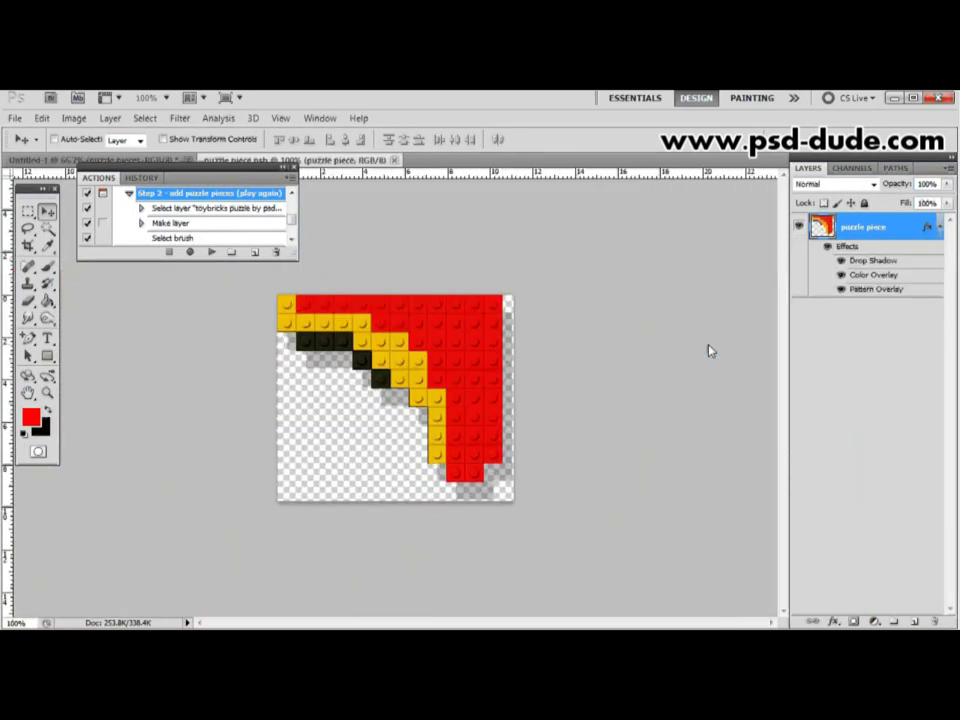
{"action": "double_click", "coordinate": [874, 264]}
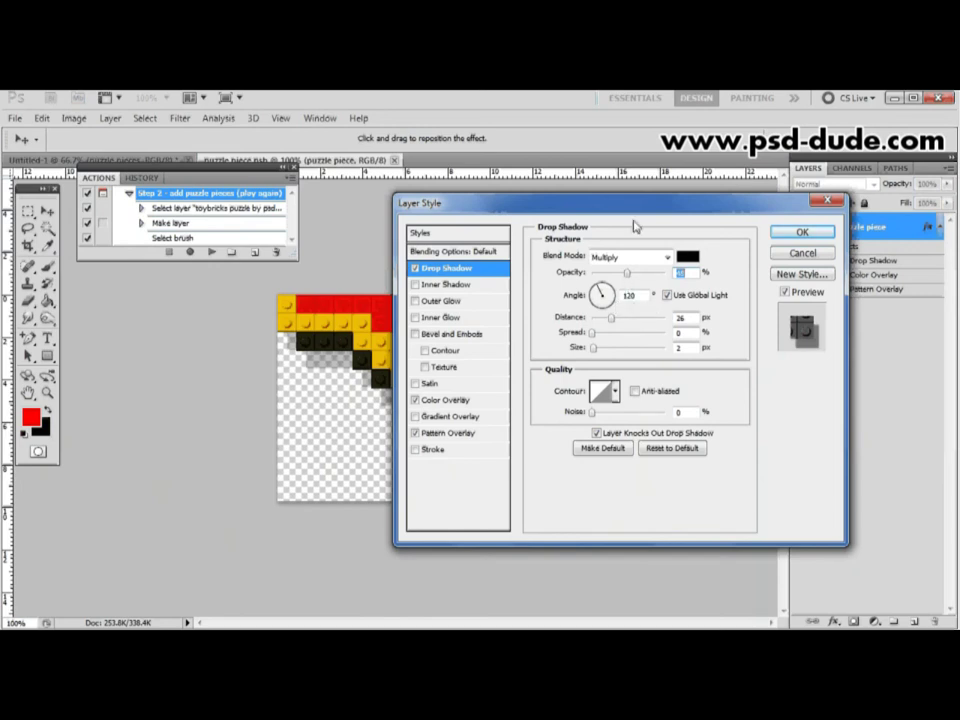
{"action": "left_click_drag", "start_coordinate": [632, 220], "coordinate": [671, 223]}
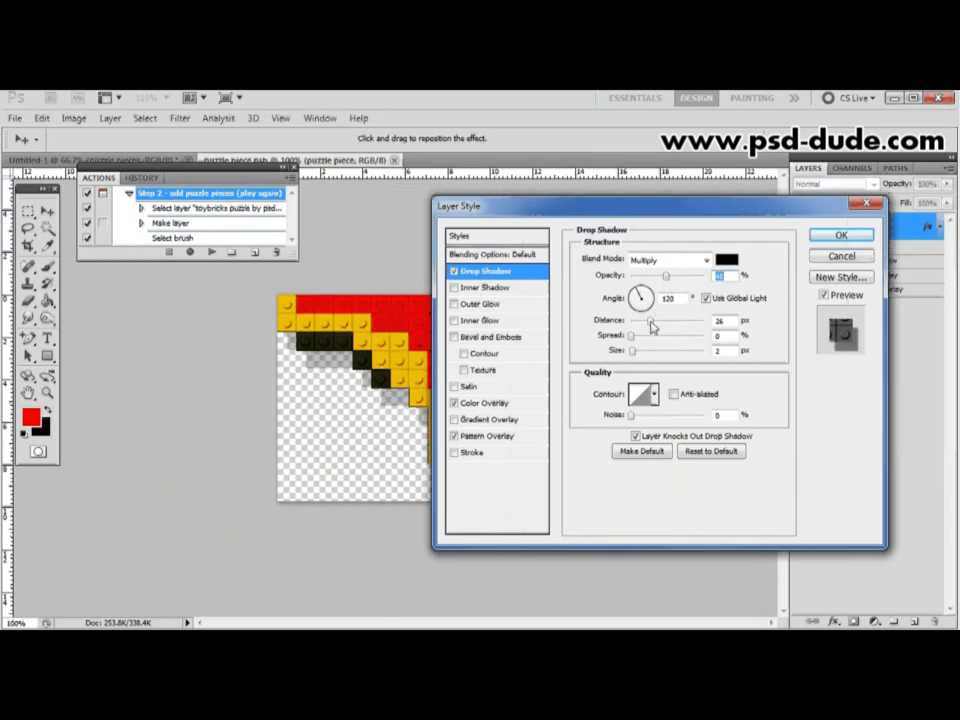
Set the drop shadow distance to 0, then close and save puzzle piece.psb
{"action": "left_click_drag", "start_coordinate": [651, 327], "coordinate": [639, 327]}
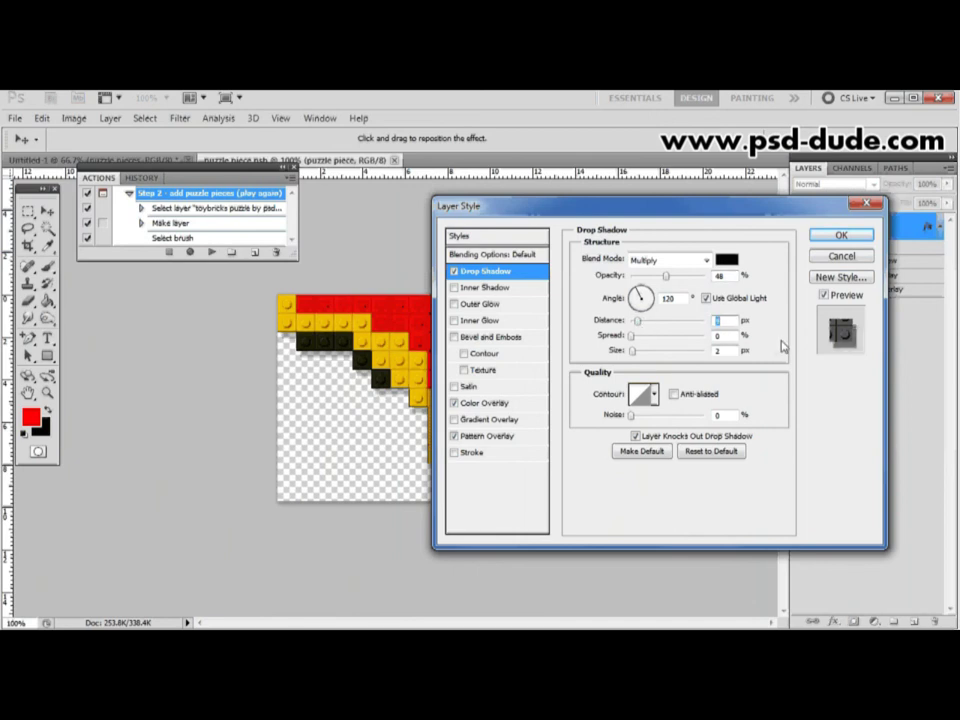
{"action": "left_click", "coordinate": [841, 236]}
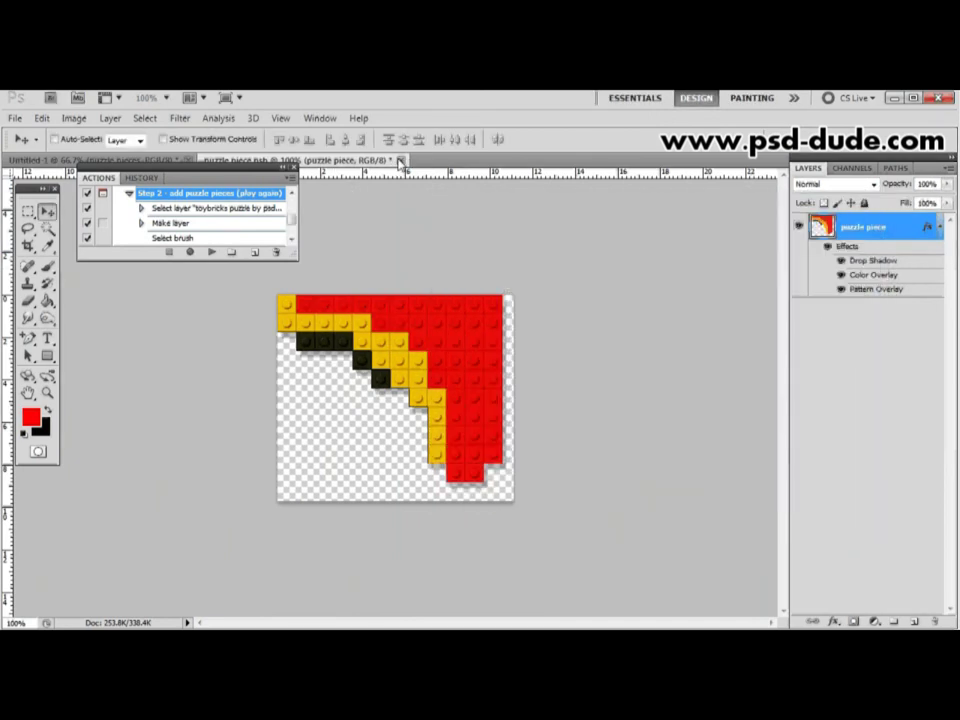
{"action": "key", "text": "ctrl+w"}
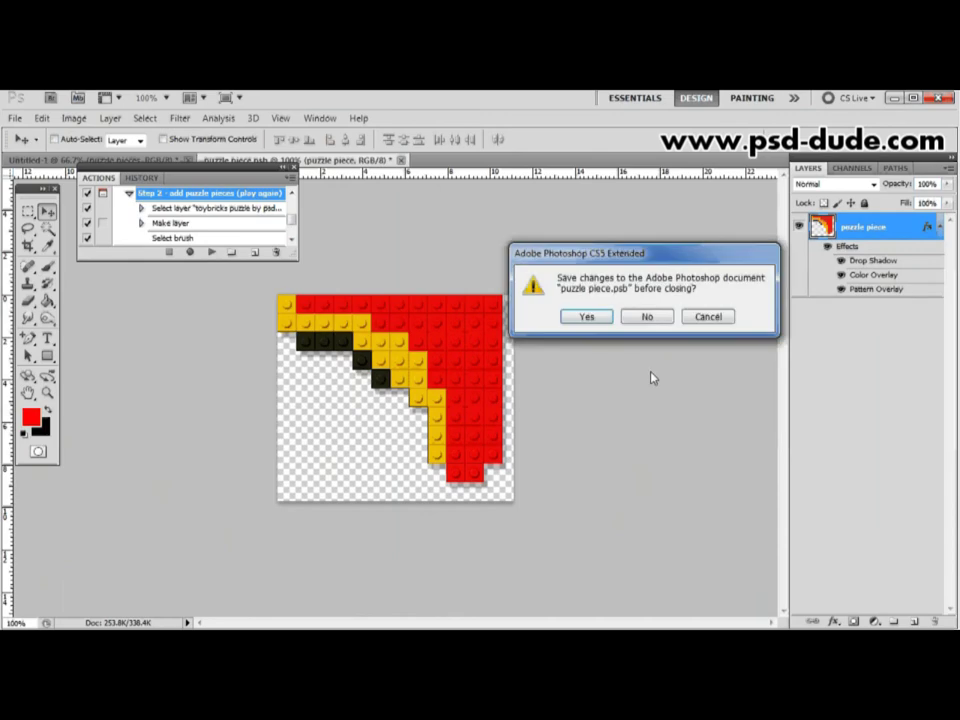
{"action": "left_click", "coordinate": [589, 317]}
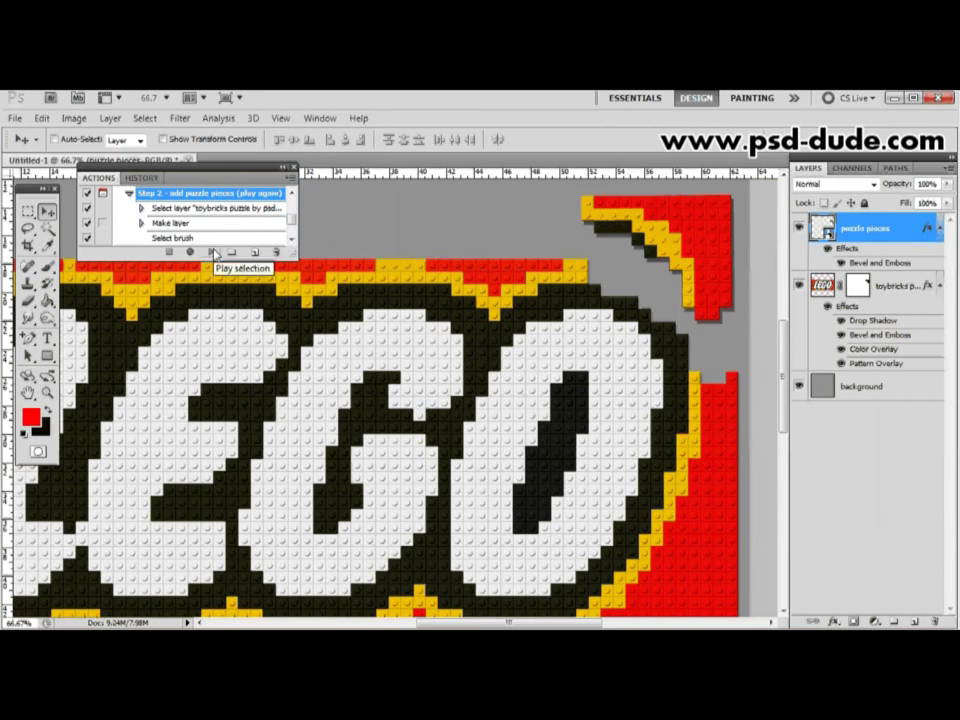
Continue the Toybricks Puzzle action and enlarge the brush for painting
{"action": "left_click", "coordinate": [213, 253]}
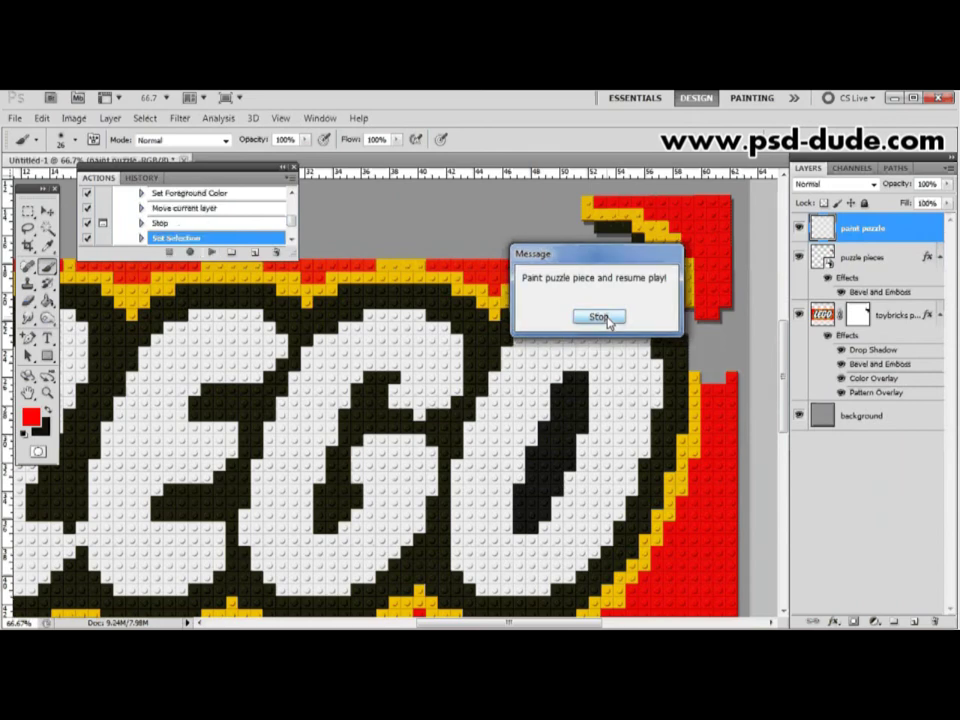
{"action": "left_click", "coordinate": [600, 317]}
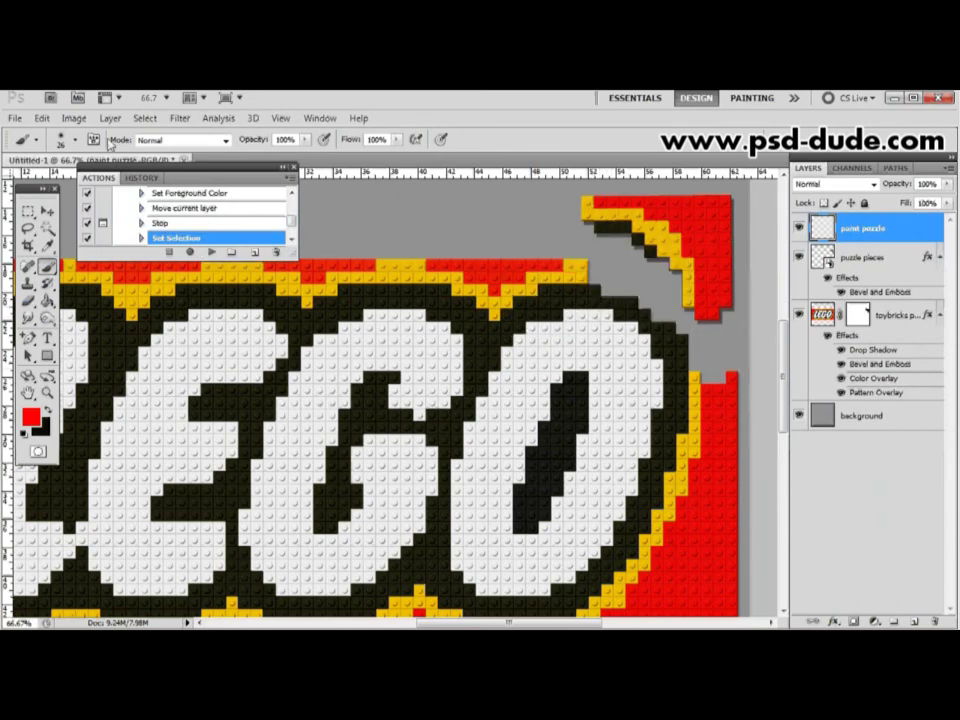
{"action": "left_click", "coordinate": [74, 140]}
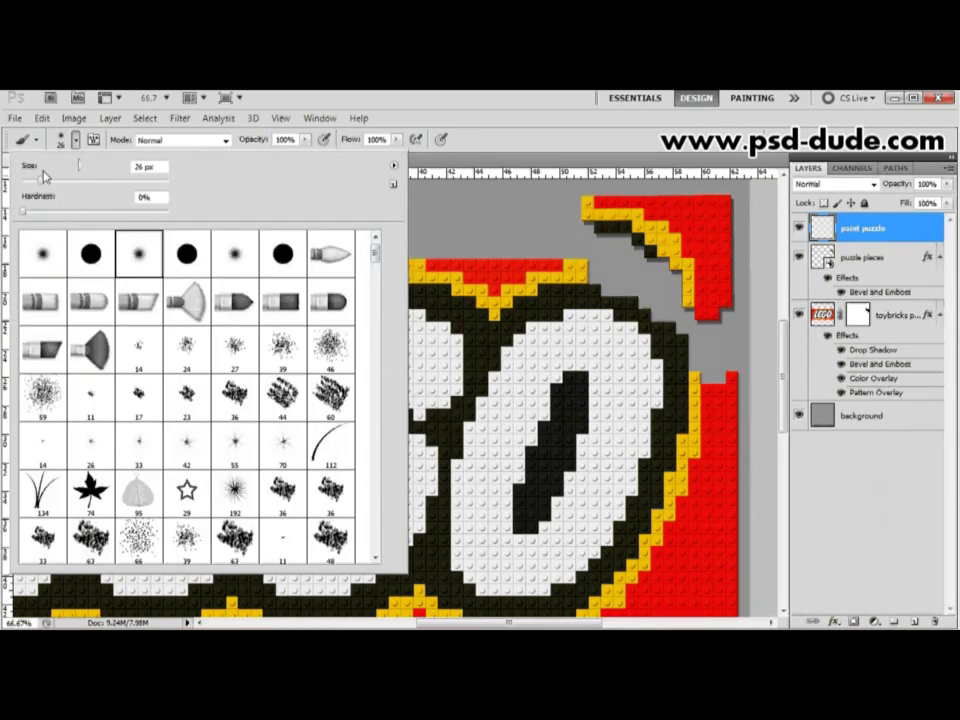
{"action": "left_click_drag", "start_coordinate": [40, 181], "coordinate": [90, 183]}
Paint two red strokes along the logo's top border and resume the action
{"action": "mouse_move", "coordinate": [668, 367]}
{"action": "left_mouse_down"}
{"action": "mouse_move", "coordinate": [663, 336]}
{"action": "mouse_move", "coordinate": [691, 385]}
{"action": "mouse_move", "coordinate": [584, 300]}
{"action": "left_mouse_up"}
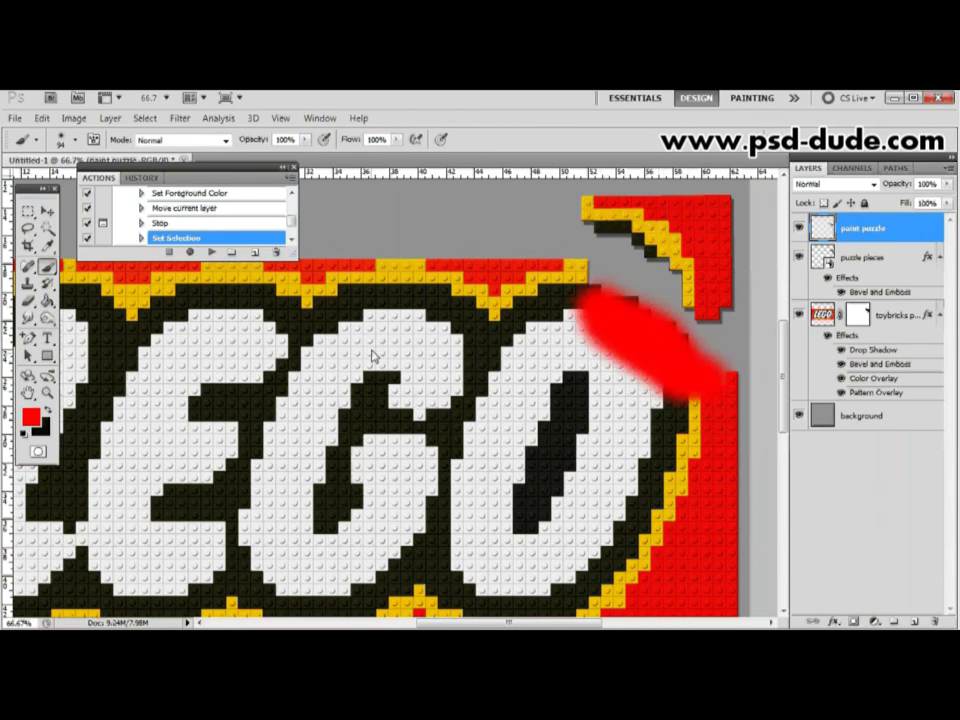
{"action": "mouse_move", "coordinate": [364, 332]}
{"action": "left_mouse_down"}
{"action": "mouse_move", "coordinate": [332, 339]}
{"action": "mouse_move", "coordinate": [305, 368]}
{"action": "left_mouse_up"}
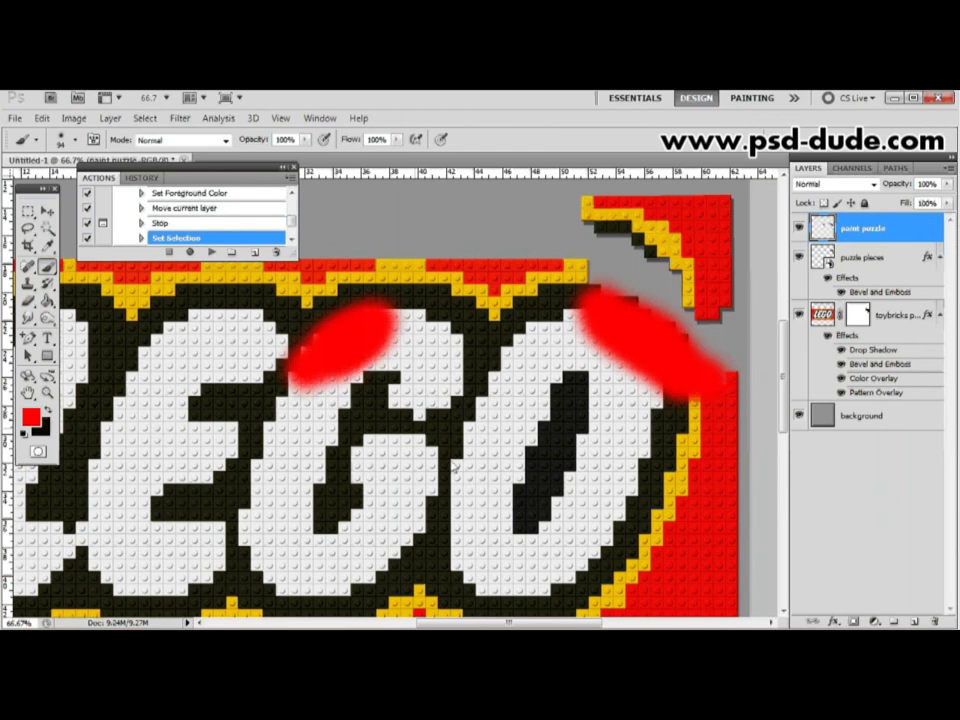
{"action": "left_click", "coordinate": [212, 254]}
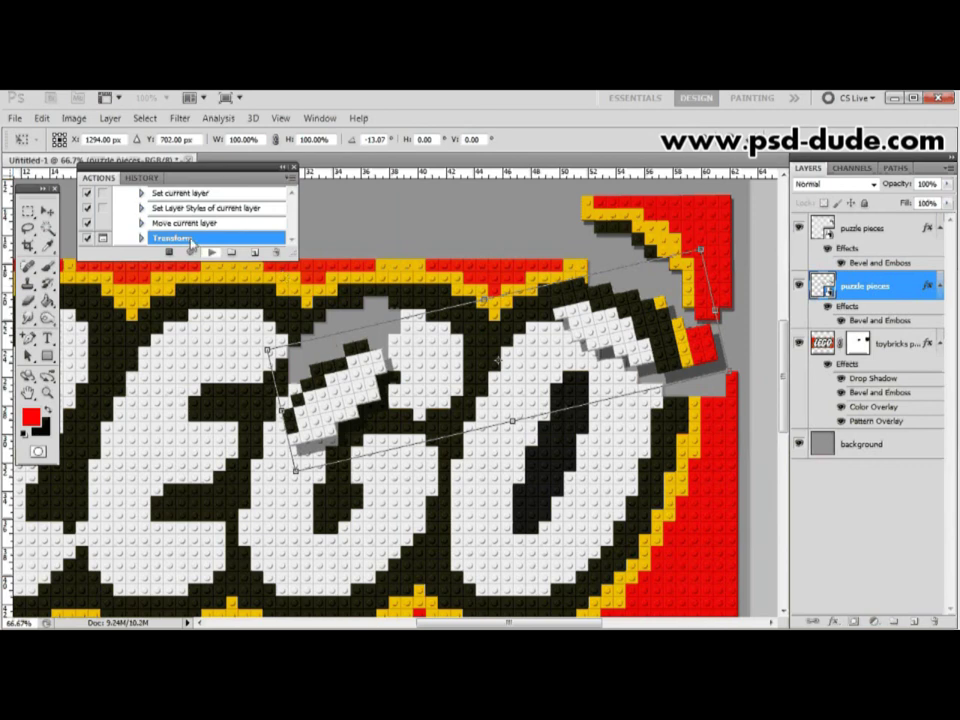
Rotate the two cut pieces to nearly level and raise them over the top border
{"action": "left_click_drag", "start_coordinate": [718, 248], "coordinate": [737, 293]}
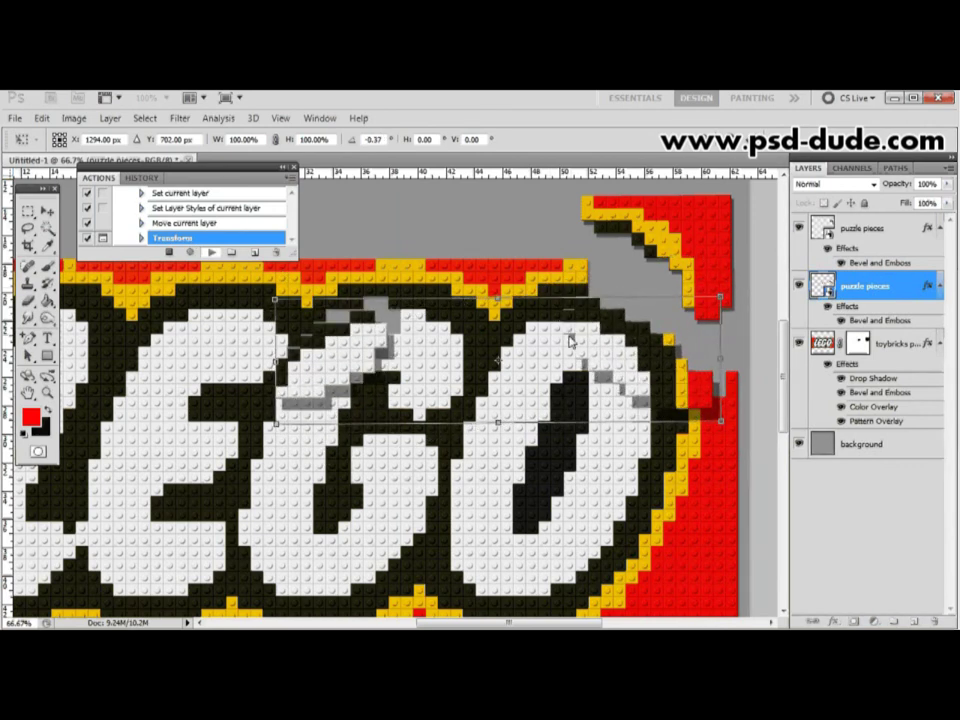
{"action": "left_click_drag", "start_coordinate": [553, 343], "coordinate": [568, 301]}
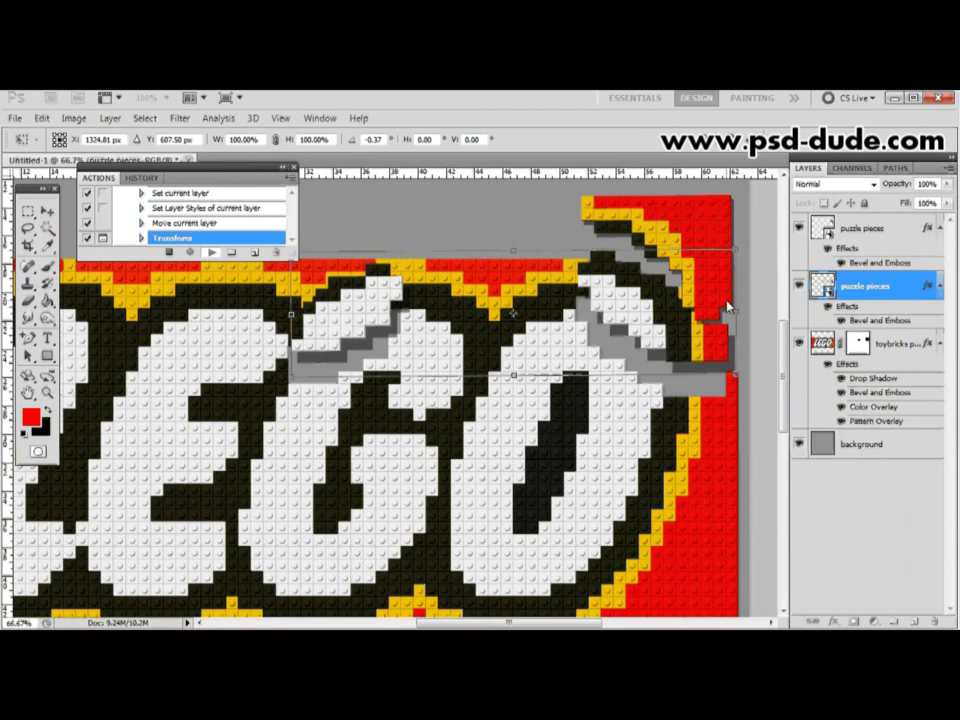
{"action": "key", "text": "Return"}
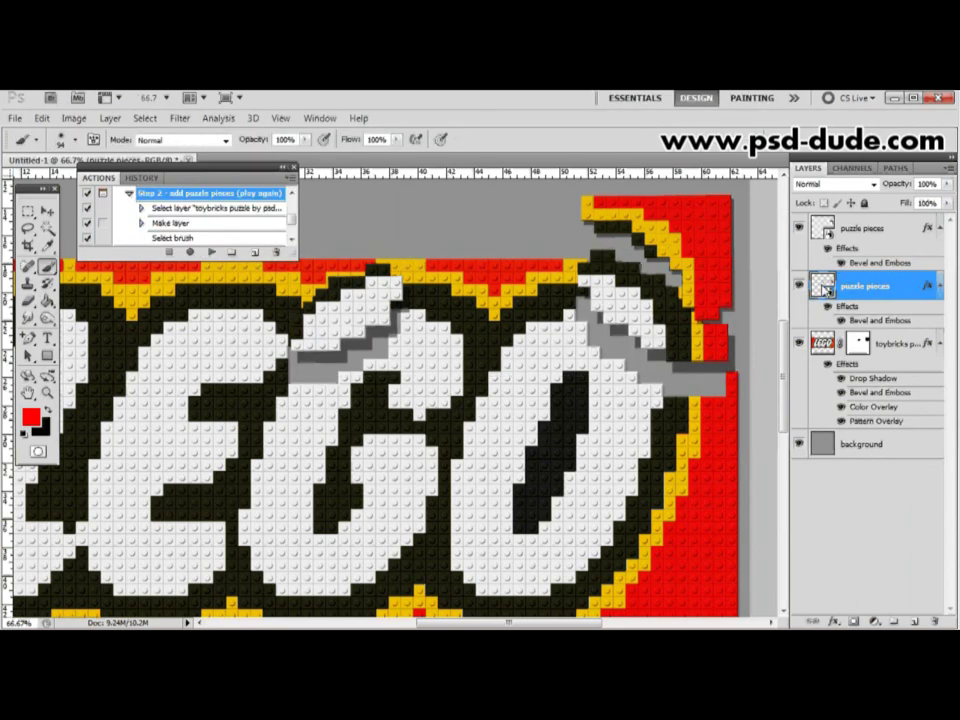
{"action": "double_click", "coordinate": [824, 287]}
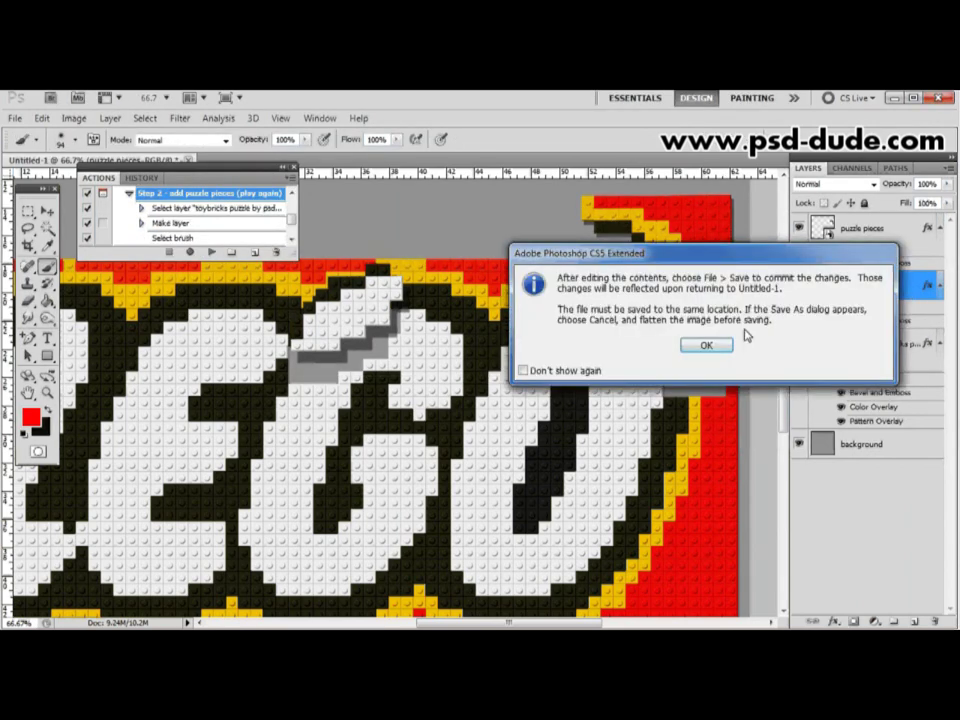
Change the two top-border pieces' drop shadow distance to 0, then close and save the contents
{"action": "left_click", "coordinate": [706, 346]}
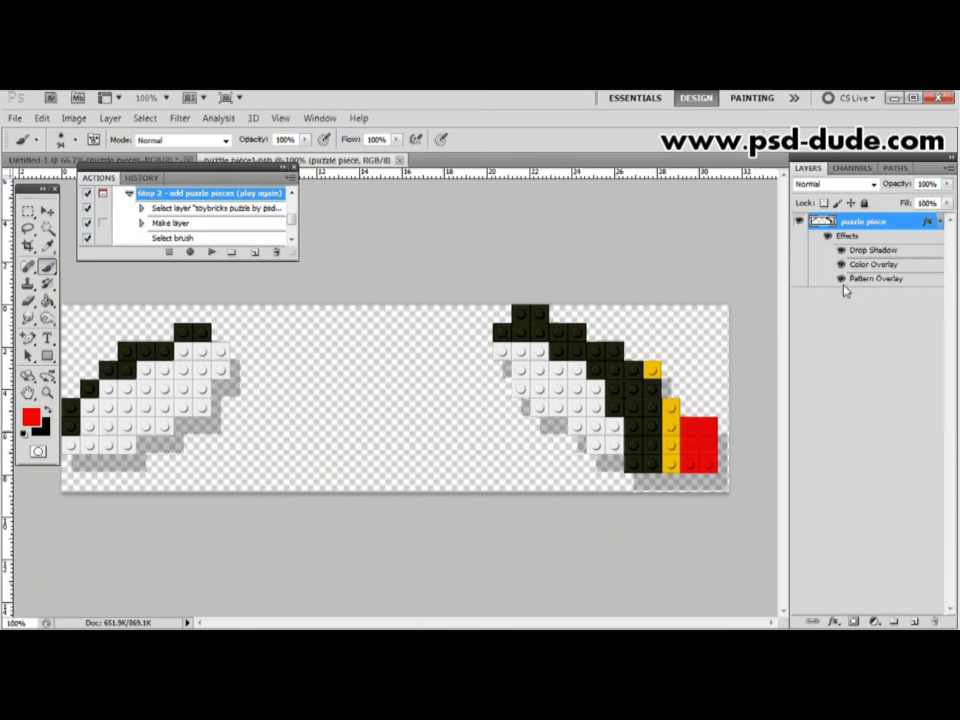
{"action": "double_click", "coordinate": [864, 251]}
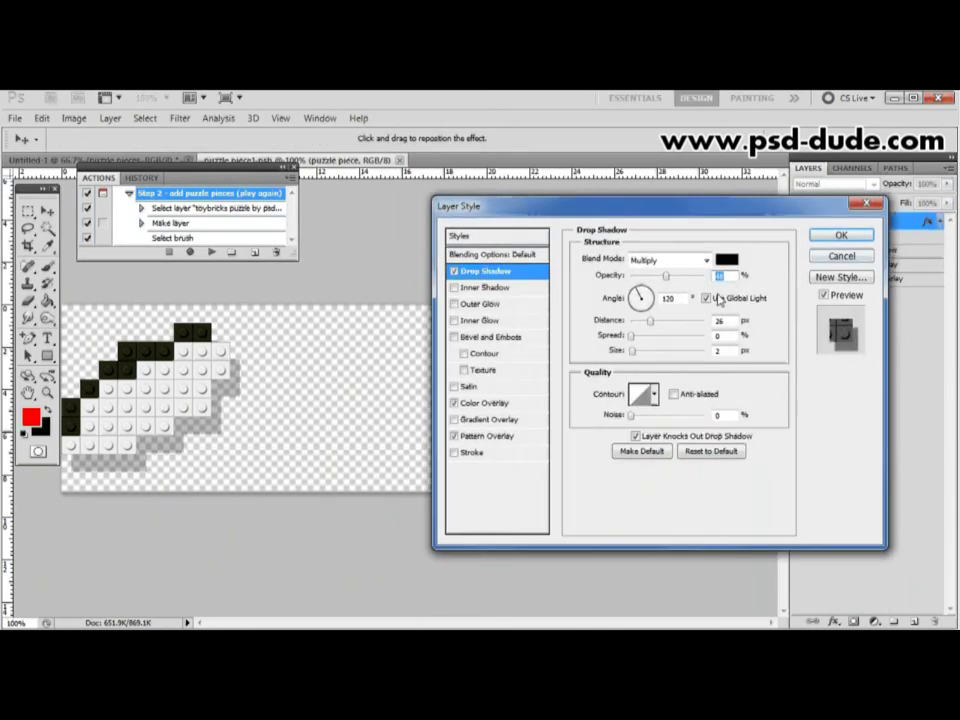
{"action": "left_click_drag", "start_coordinate": [651, 321], "coordinate": [636, 333]}
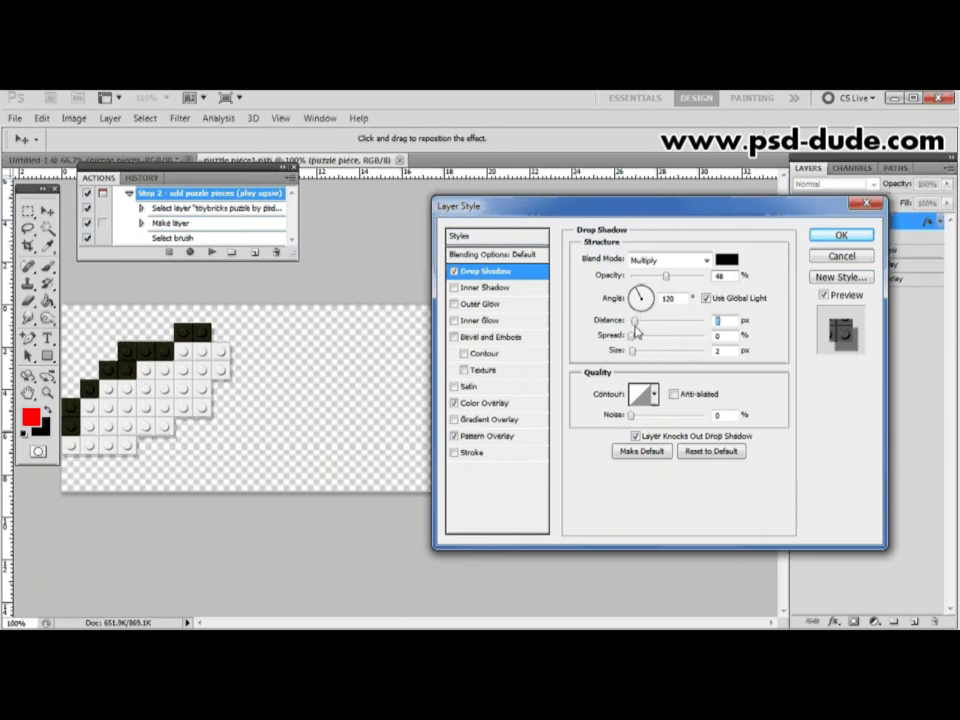
{"action": "left_click", "coordinate": [841, 235]}
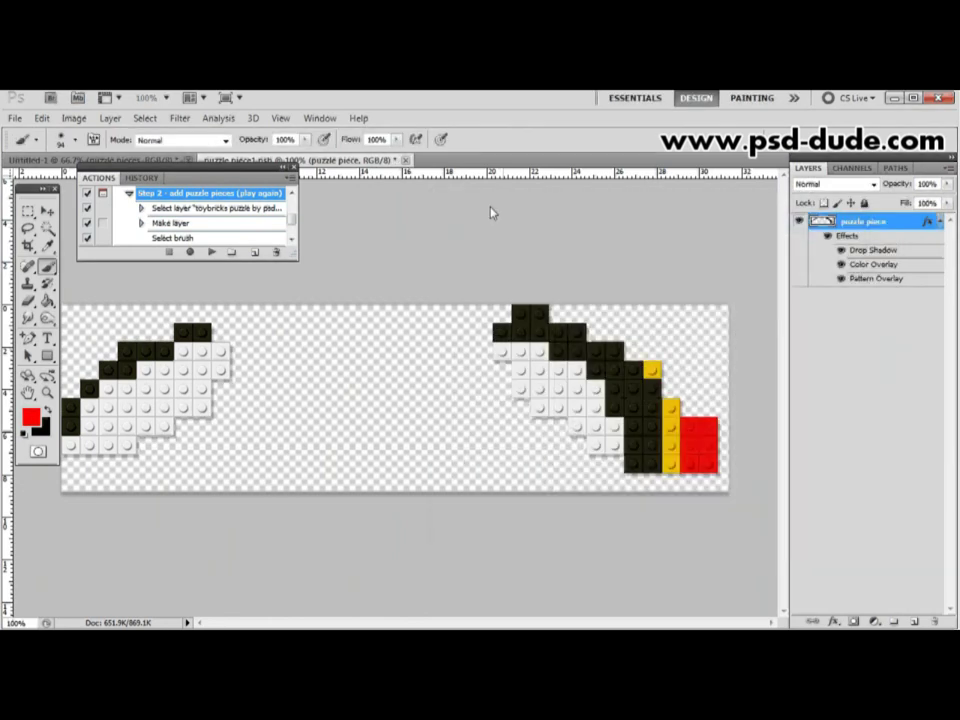
{"action": "key", "text": "ctrl+w"}
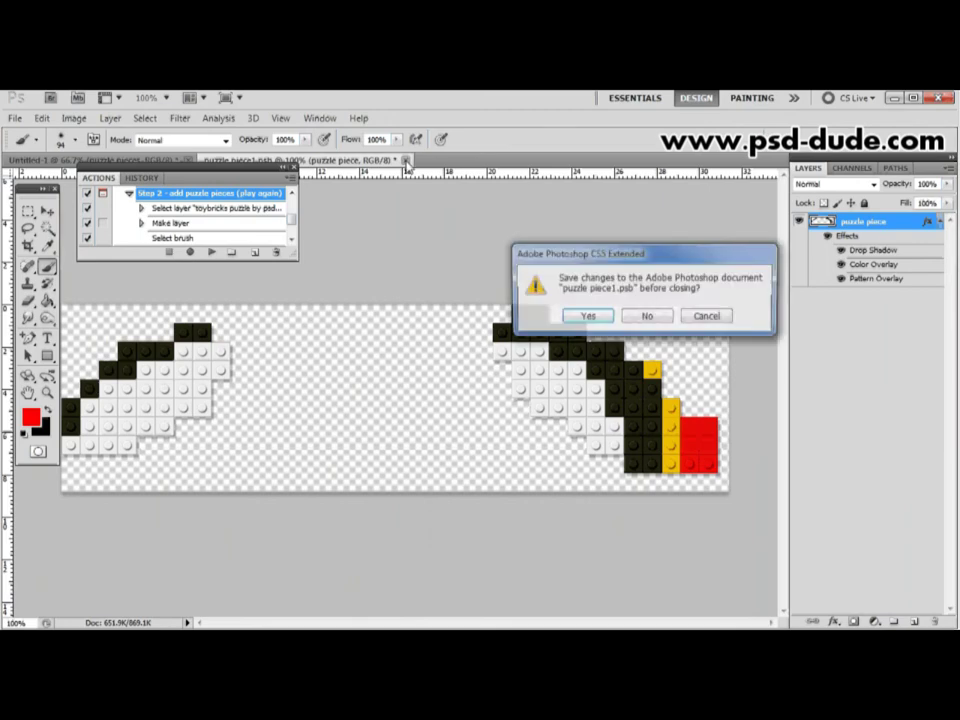
{"action": "left_click", "coordinate": [585, 318]}
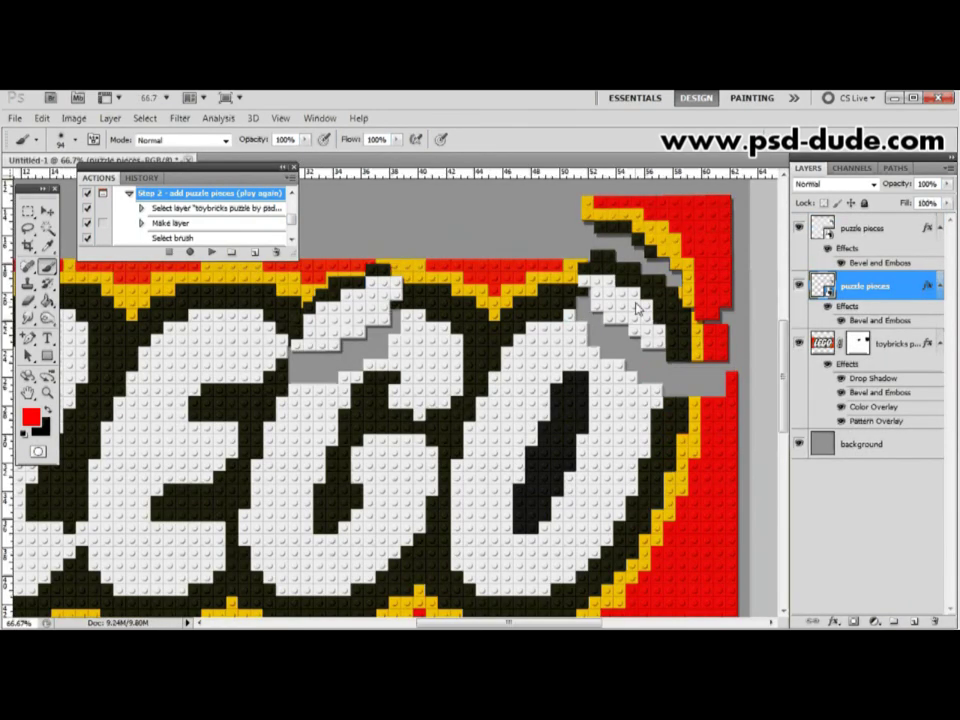
Zoom in to review the raised pieces, then collapse Step 2 in the Actions panel
{"action": "left_click_drag", "start_coordinate": [665, 333], "coordinate": [570, 298]}
{"action": "key", "text": "ctrl+plus"}
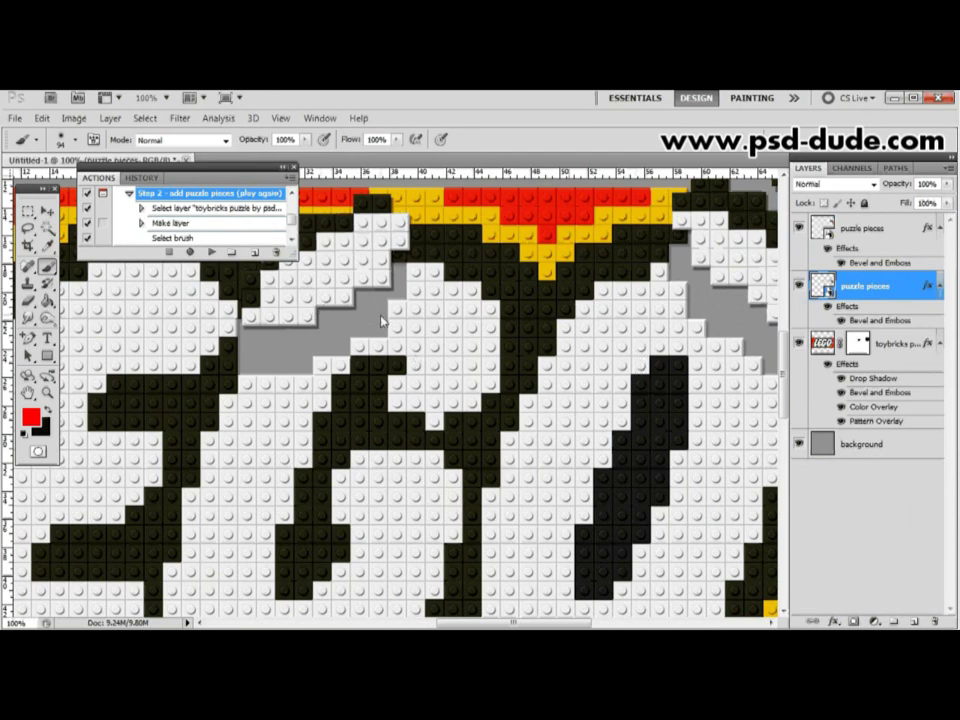
{"action": "scroll", "coordinate": [380, 320], "scroll_direction": "down", "scroll_amount": 3}
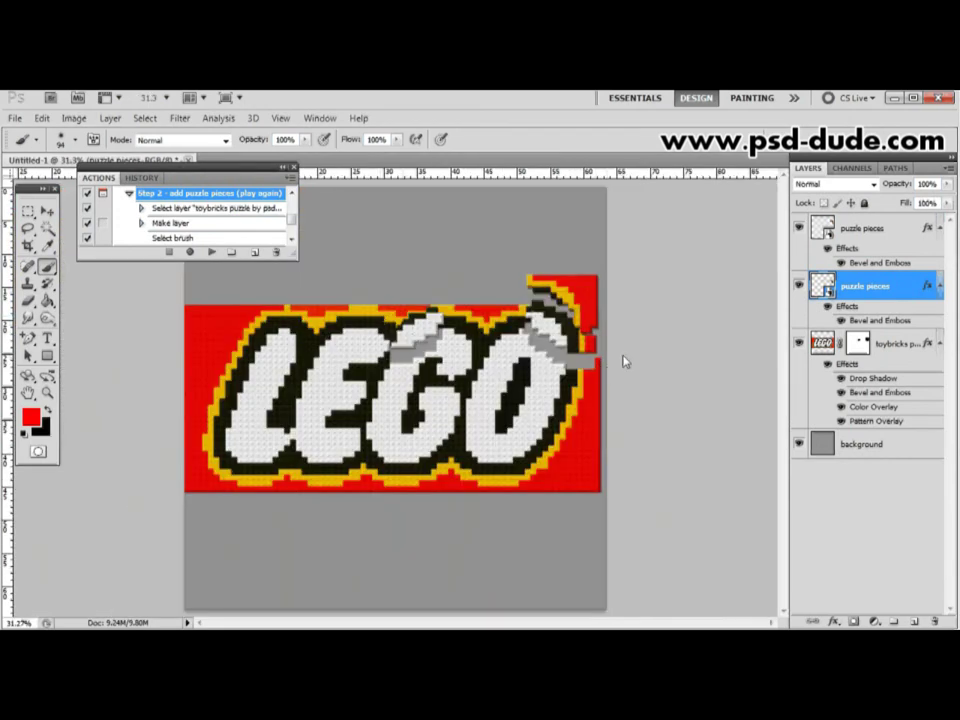
{"action": "left_click", "coordinate": [128, 193]}
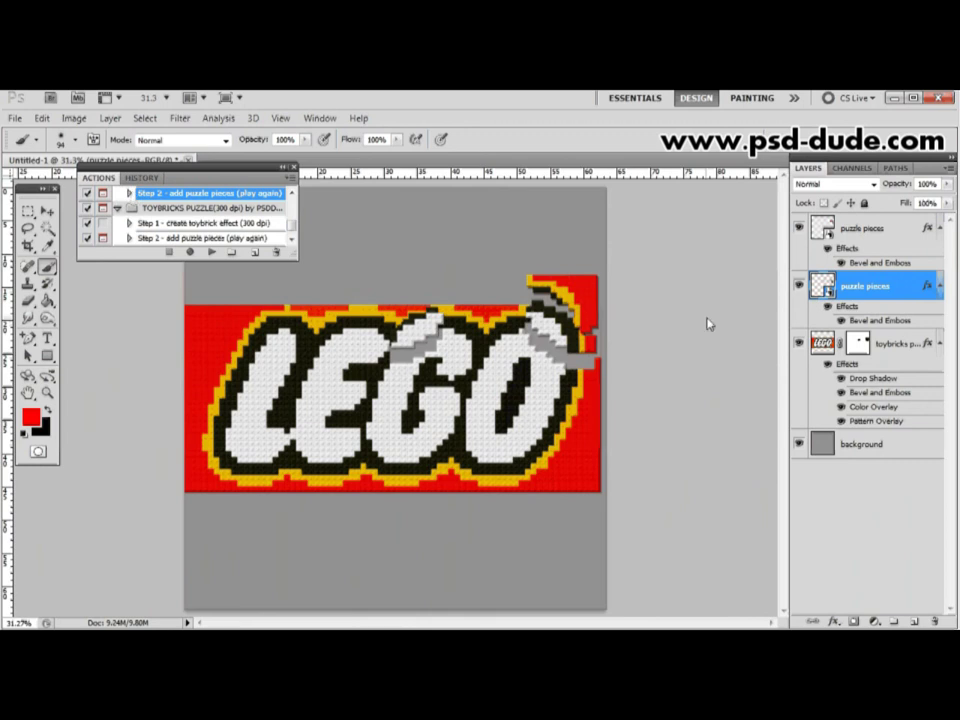
{"action": "left_click", "coordinate": [291, 193]}
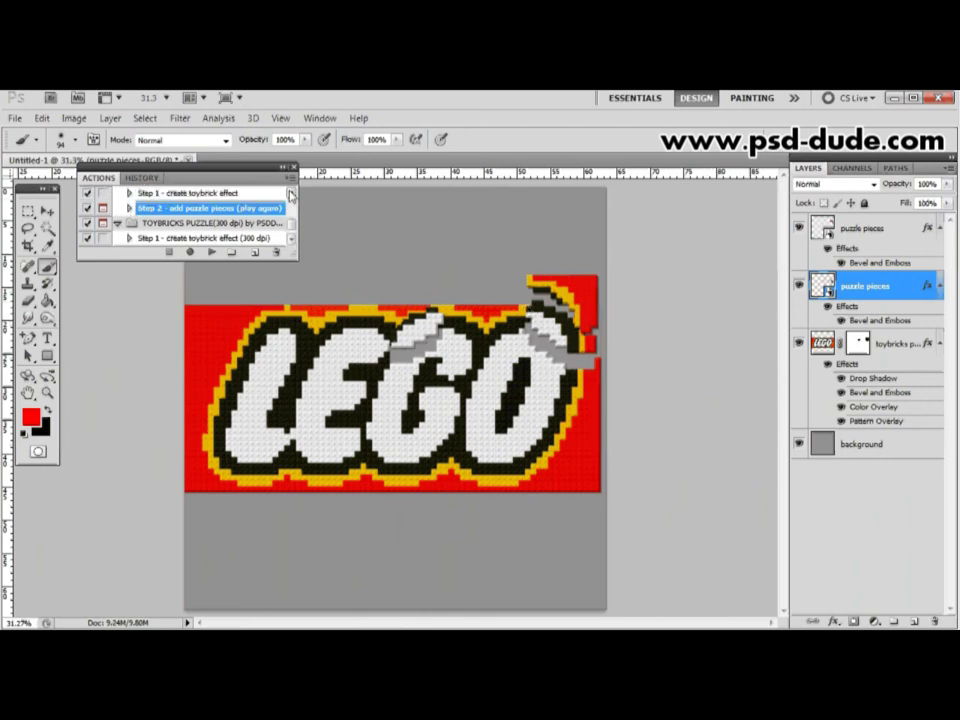
{"action": "left_click", "coordinate": [291, 193]}
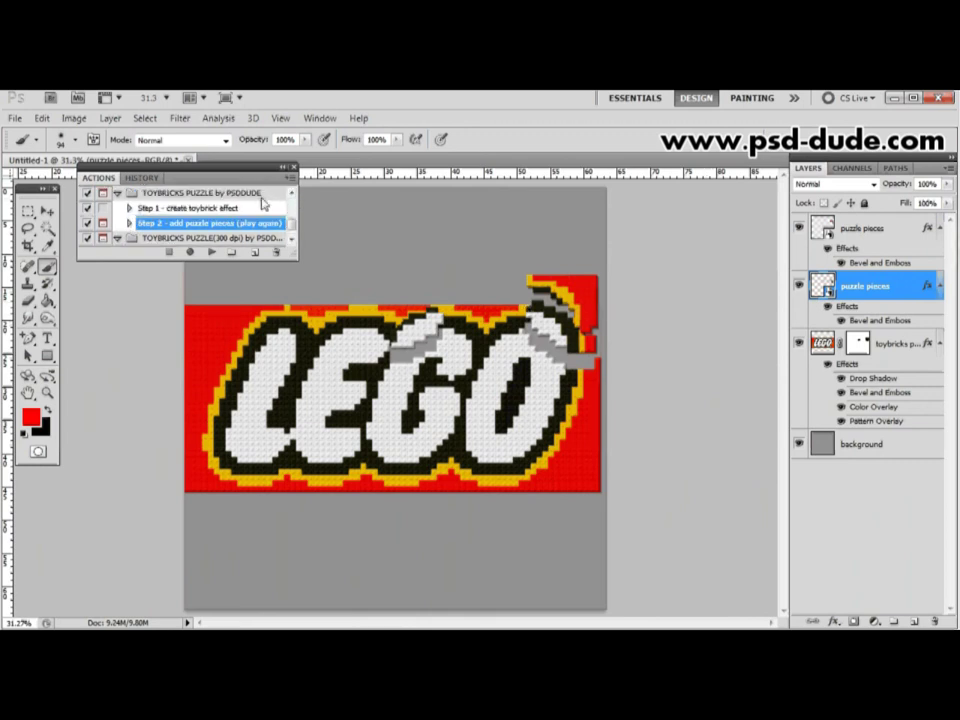